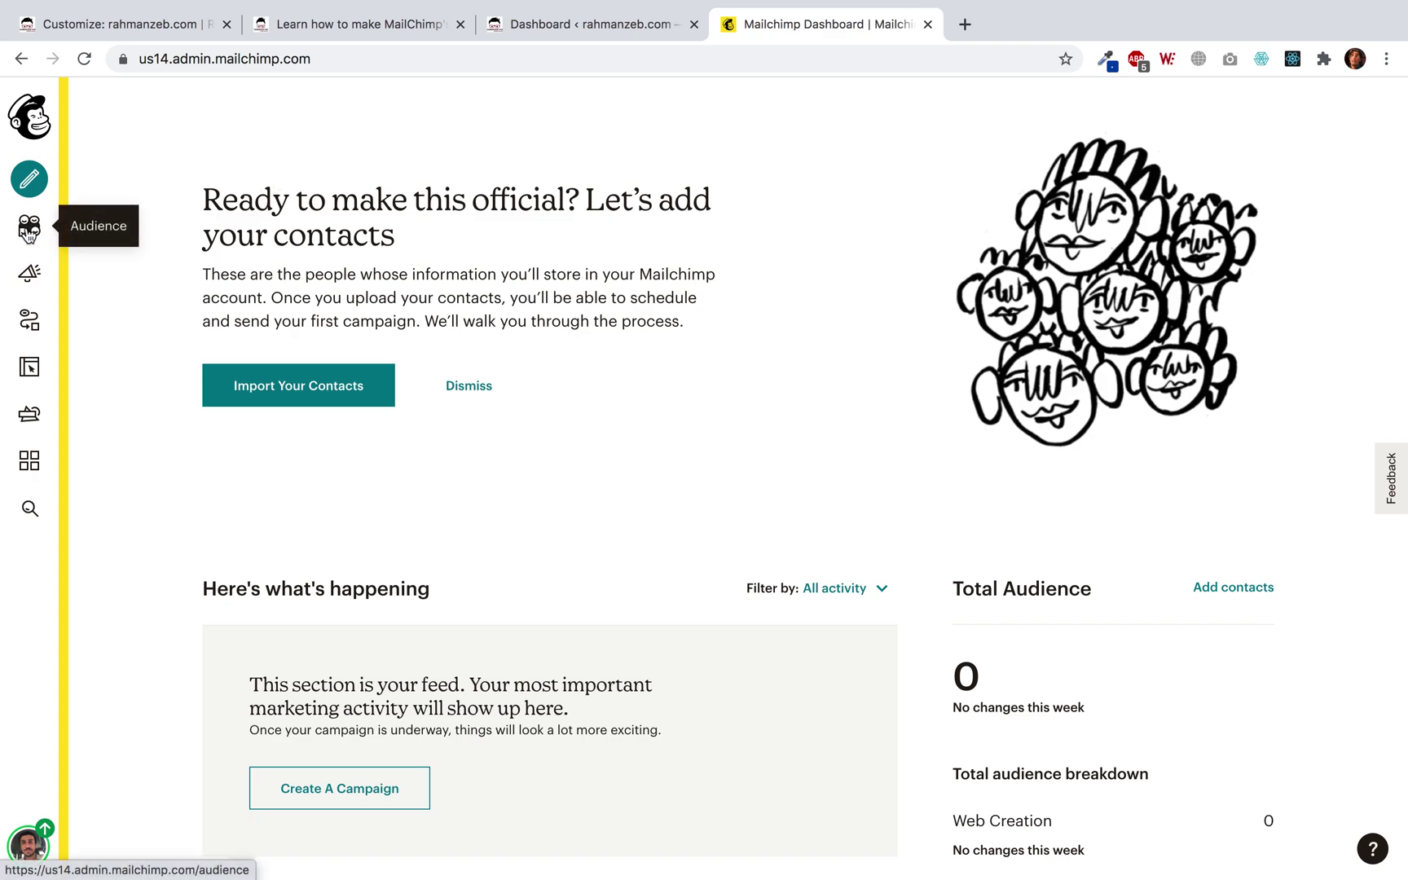
Open the Subscriber pop-up form from Audience > Signup forms and bring up its site-connection dialog
left_click(28, 230)
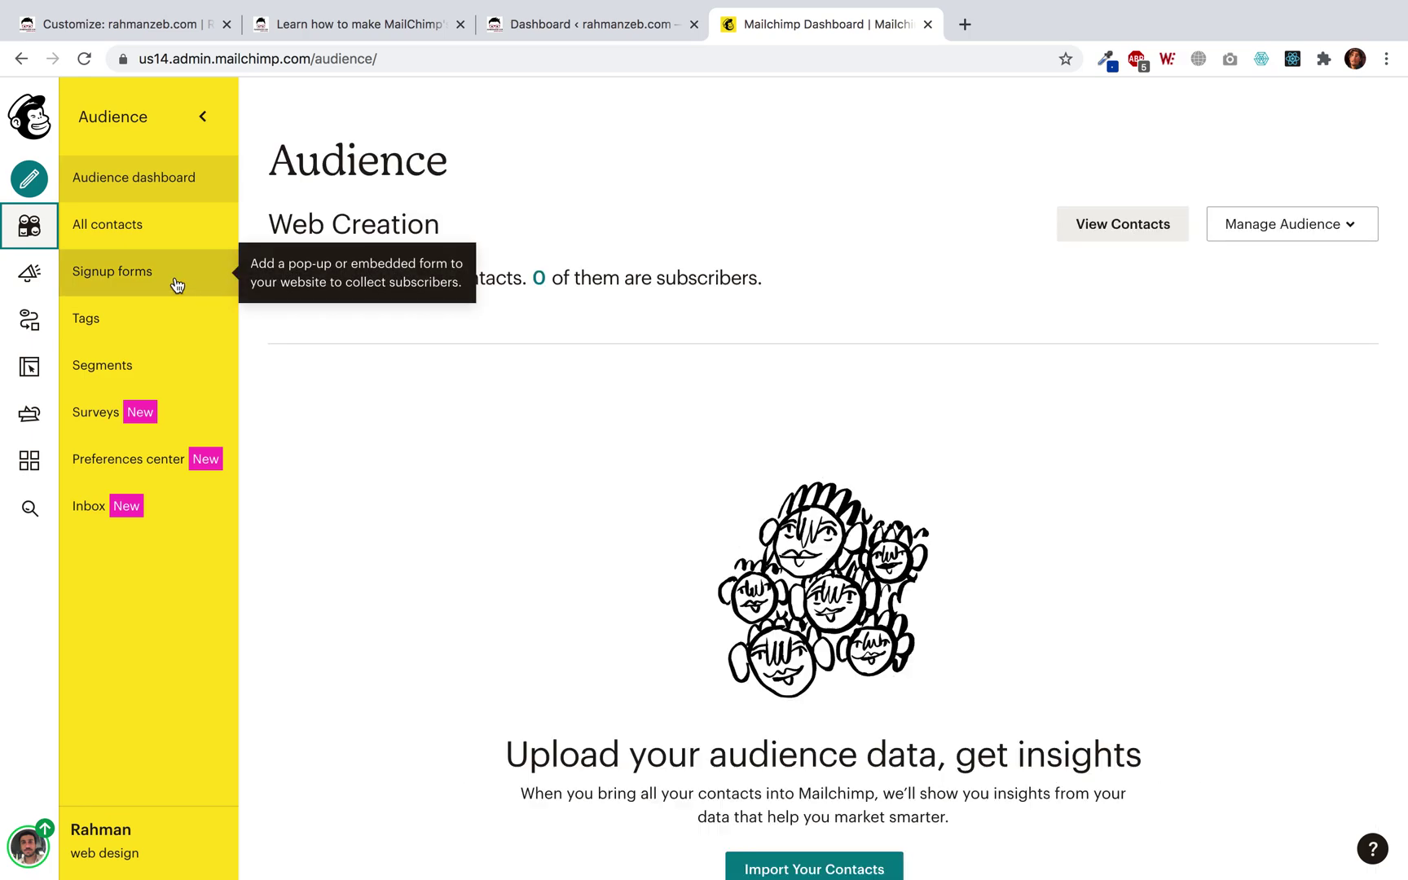
left_click(176, 282)
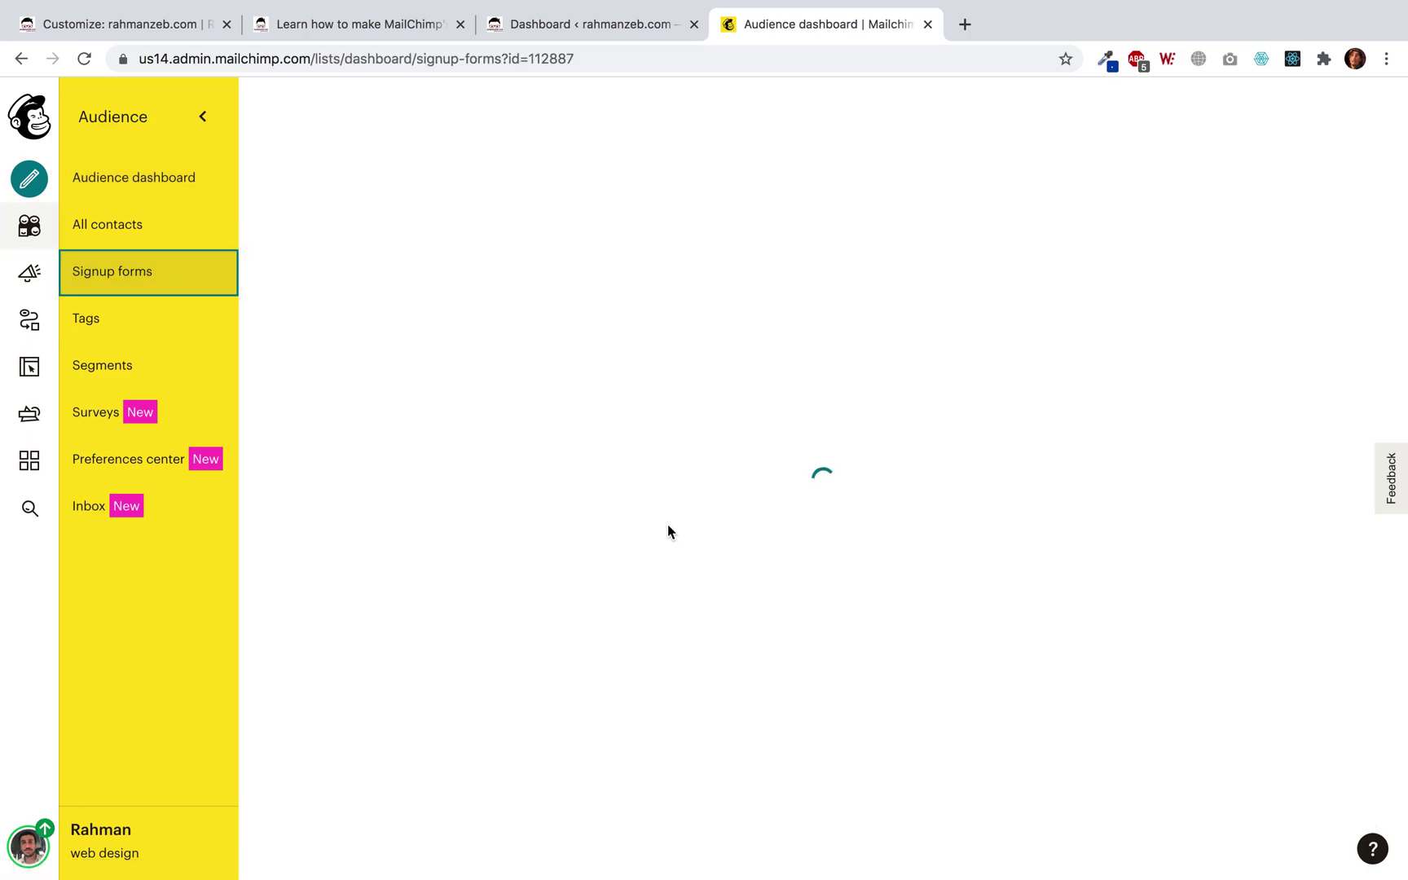
left_click(383, 736)
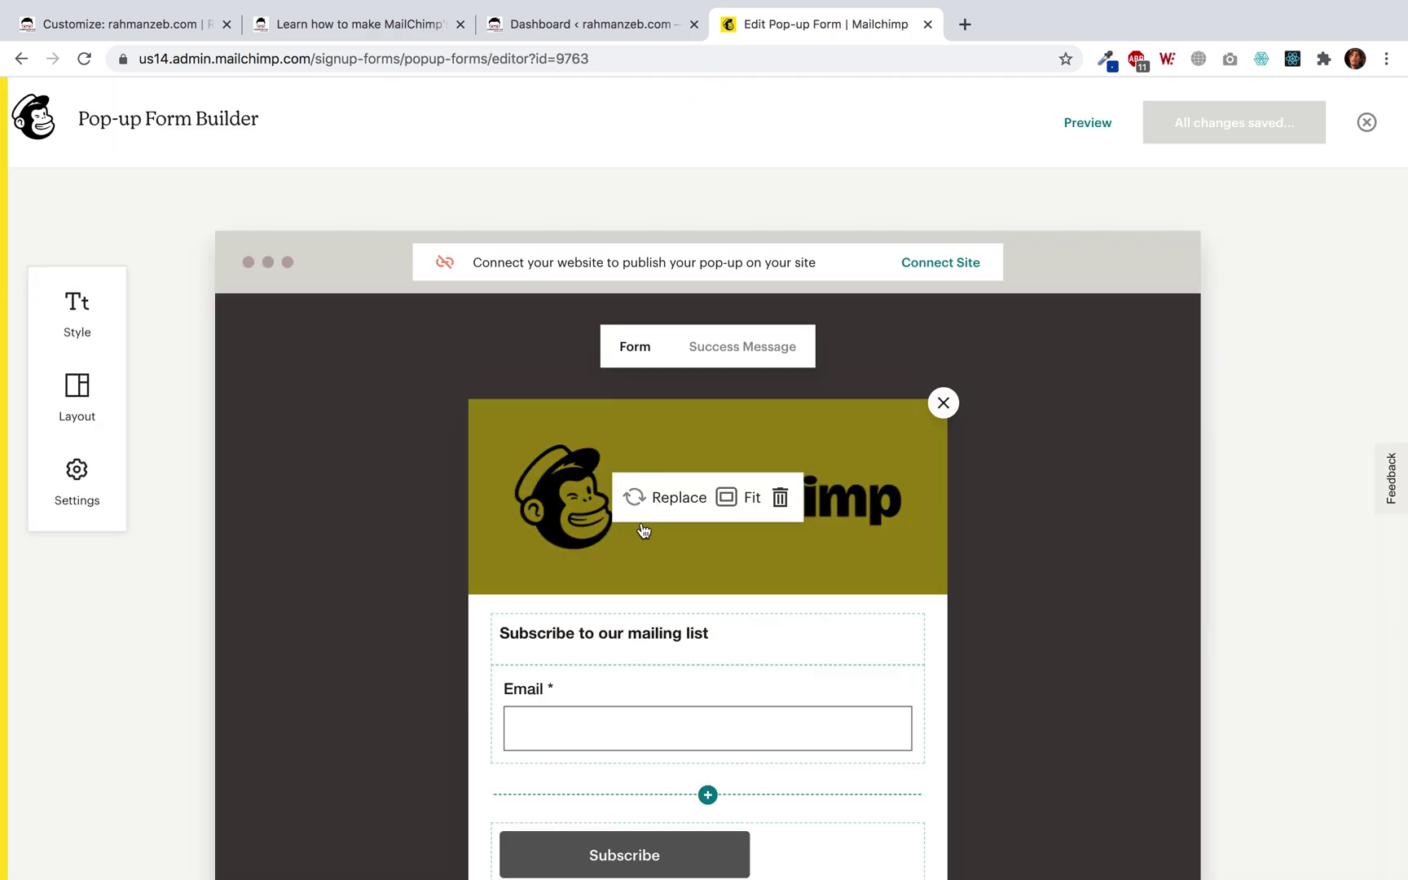
scroll(643, 531, "down", 2)
scroll(644, 531, "up", 2)
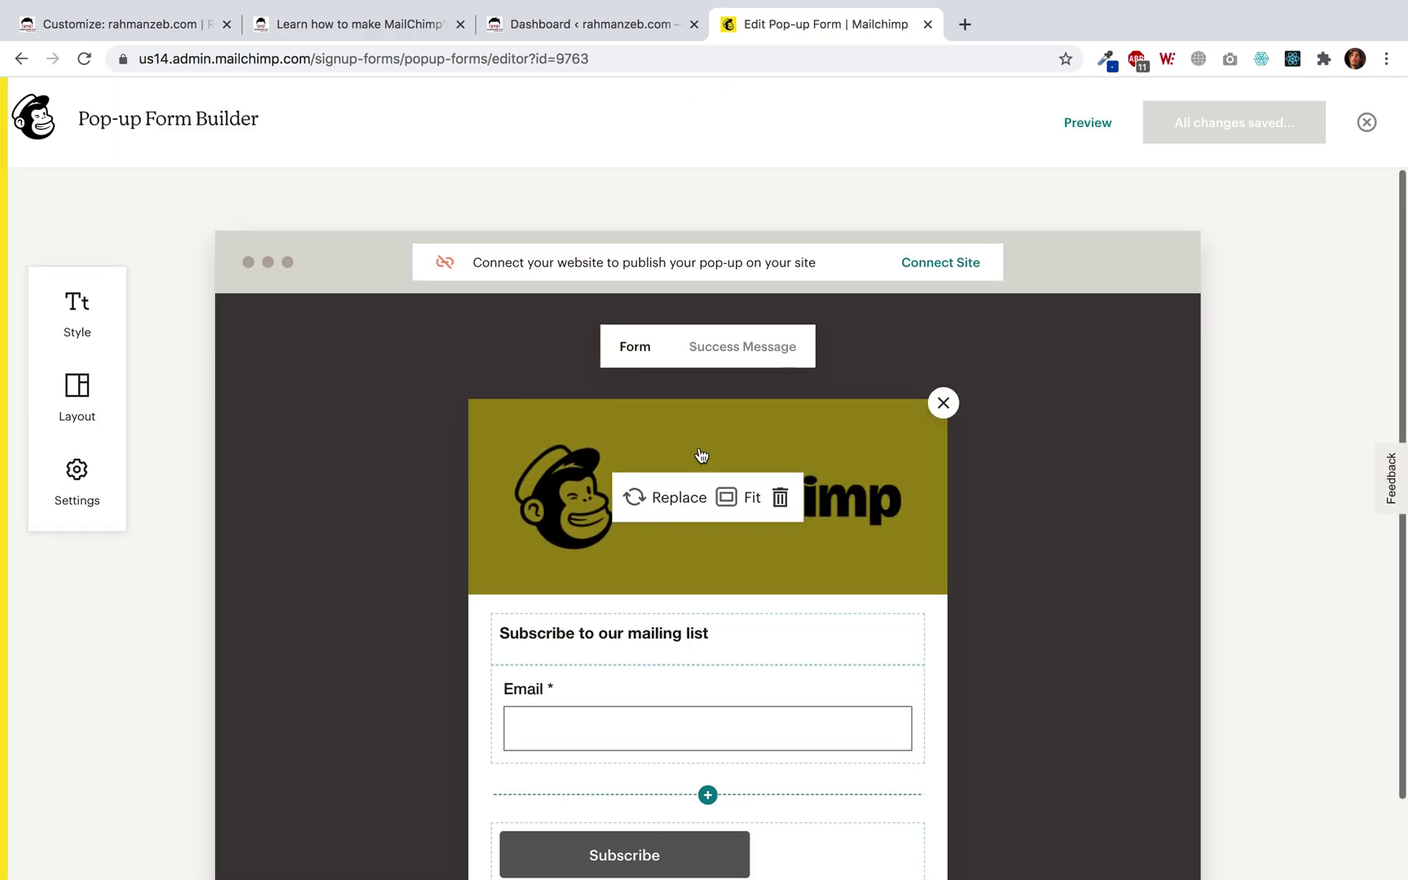
left_click(957, 271)
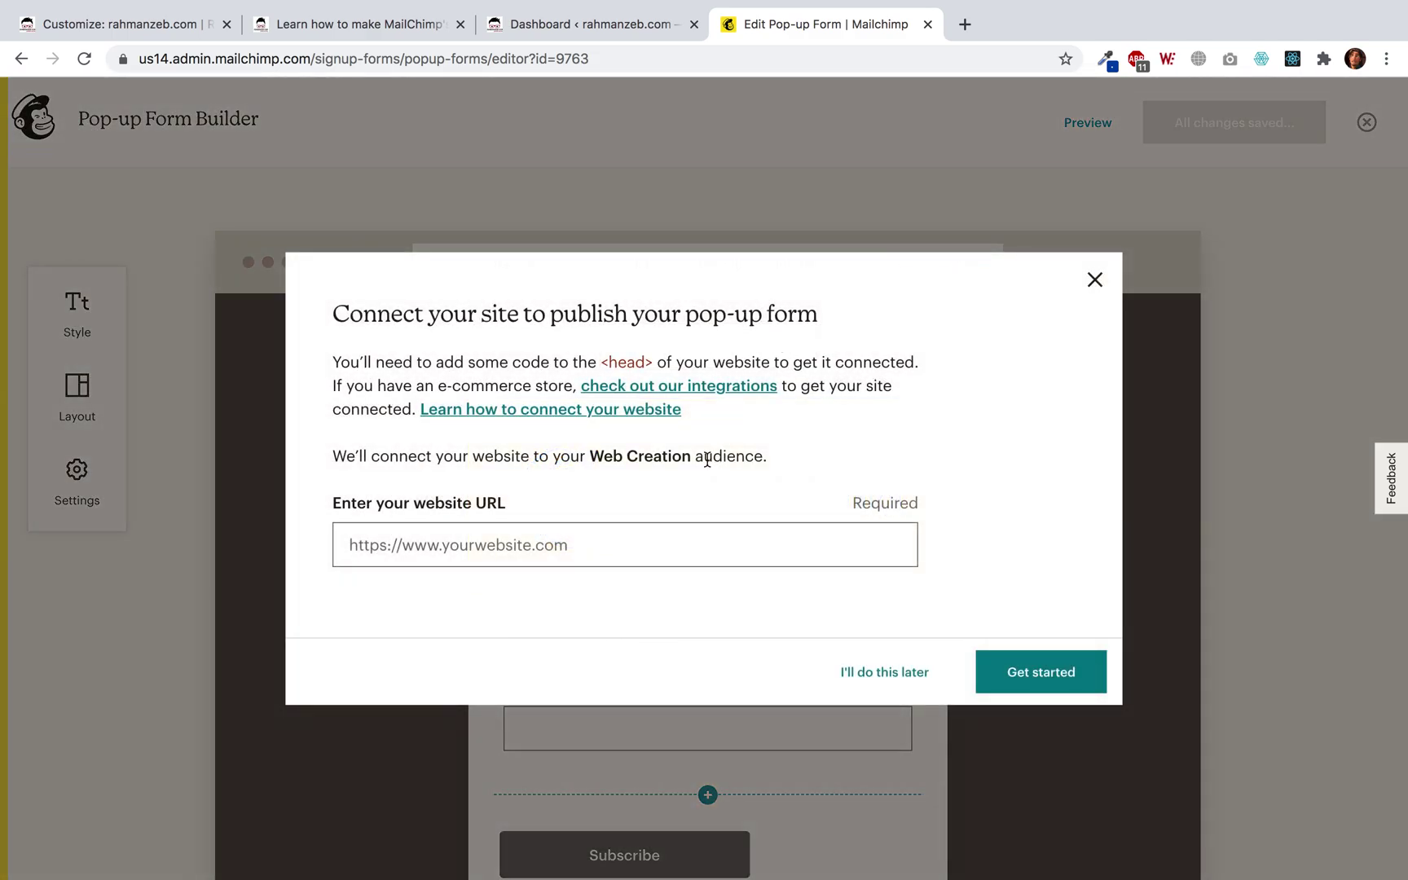
Enter rahmanzeb.com as the site, then generate and select the pop-up connection script
left_click(660, 537)
left_click(515, 591)
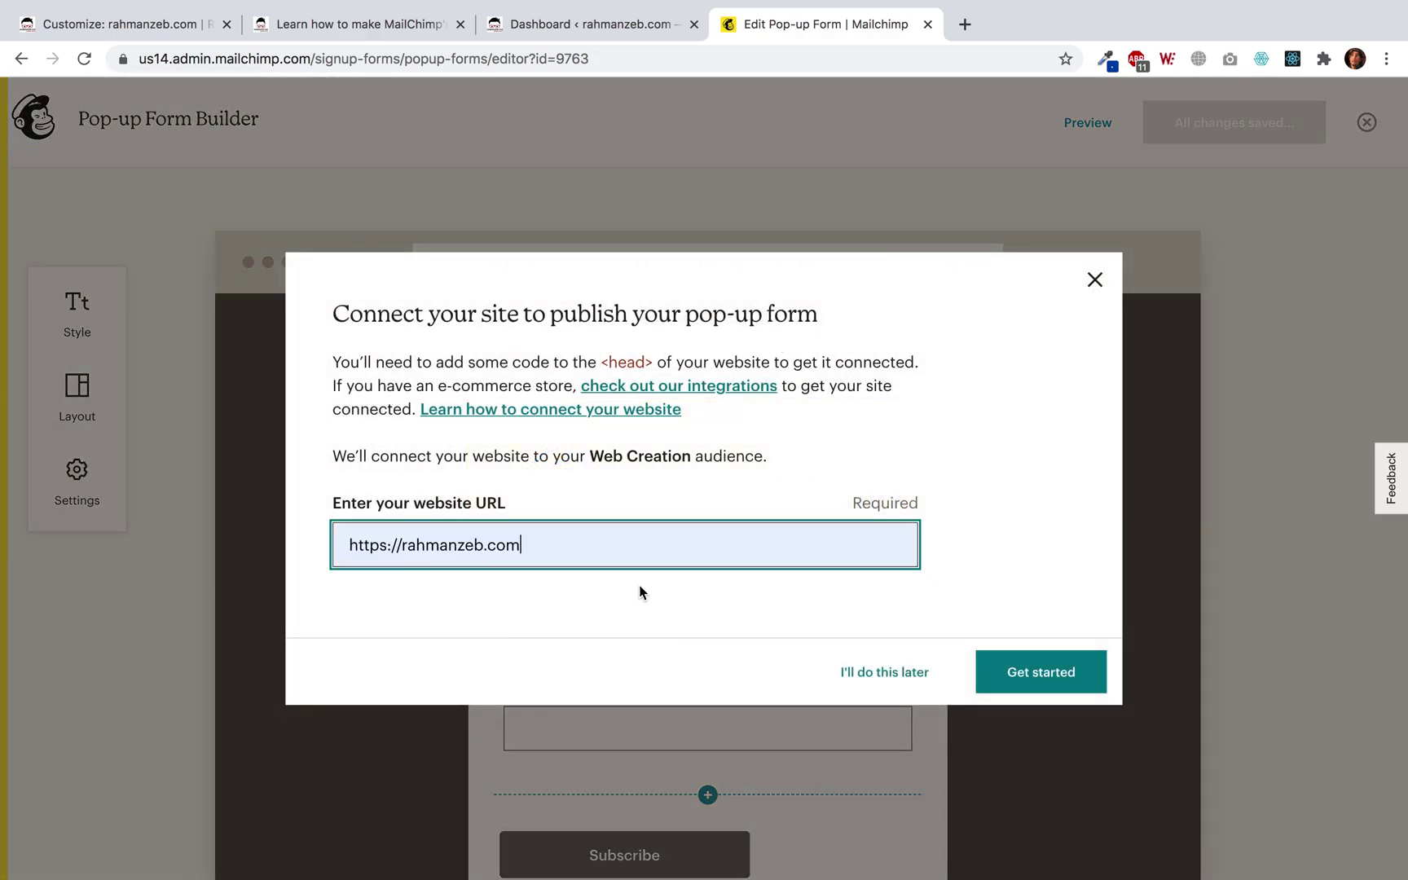
left_click(1039, 671)
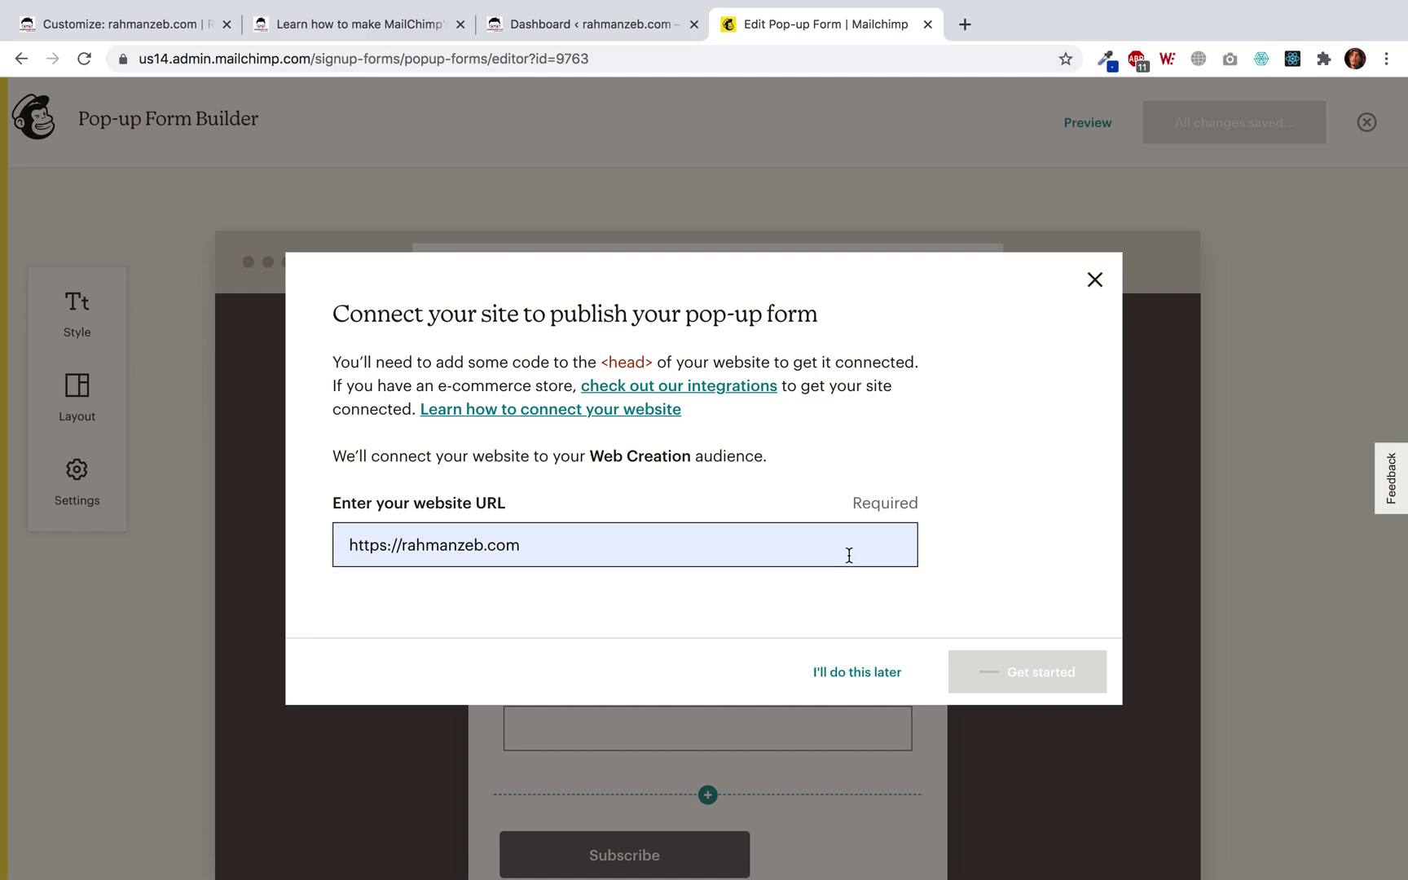
left_click_drag(417, 571, 321, 486)
key("ctrl+c")
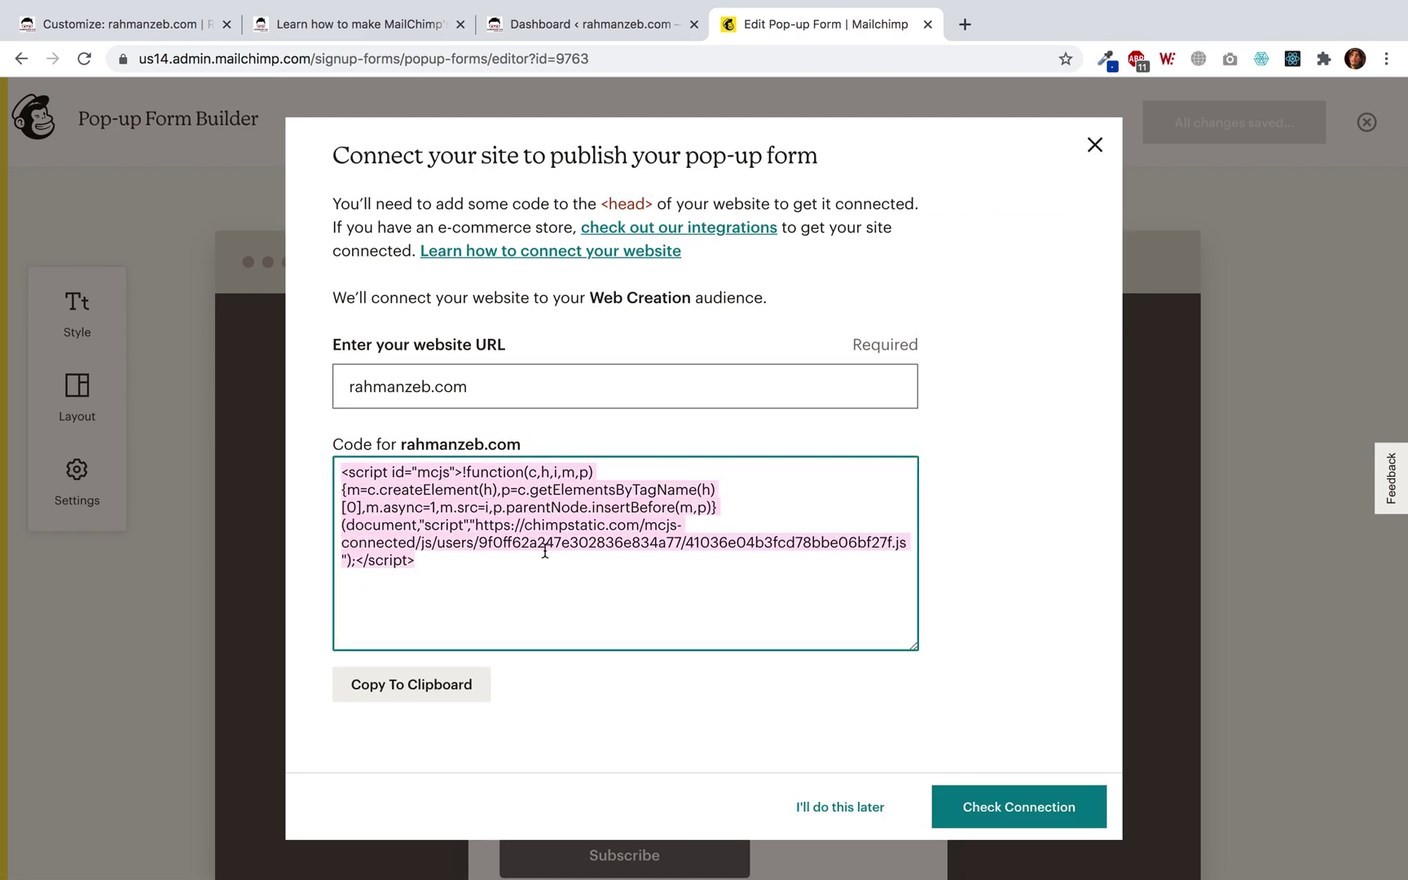
left_click(123, 25)
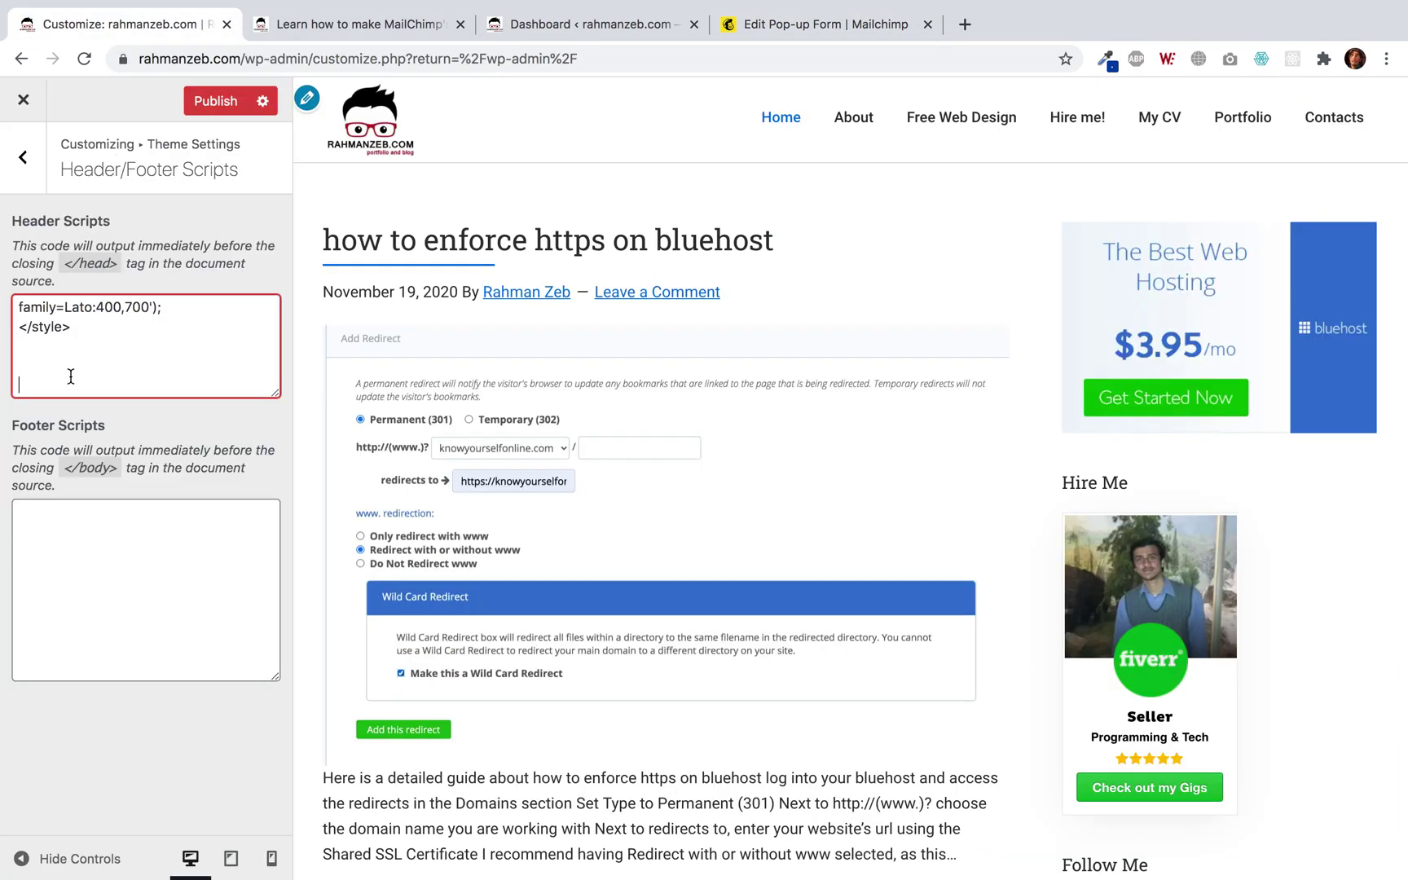
Paste the Mailchimp connection script into Header Scripts and publish the Customizer change
key("ctrl+v")
scroll(122, 355, "up", 3)
scroll(122, 354, "up", 3)
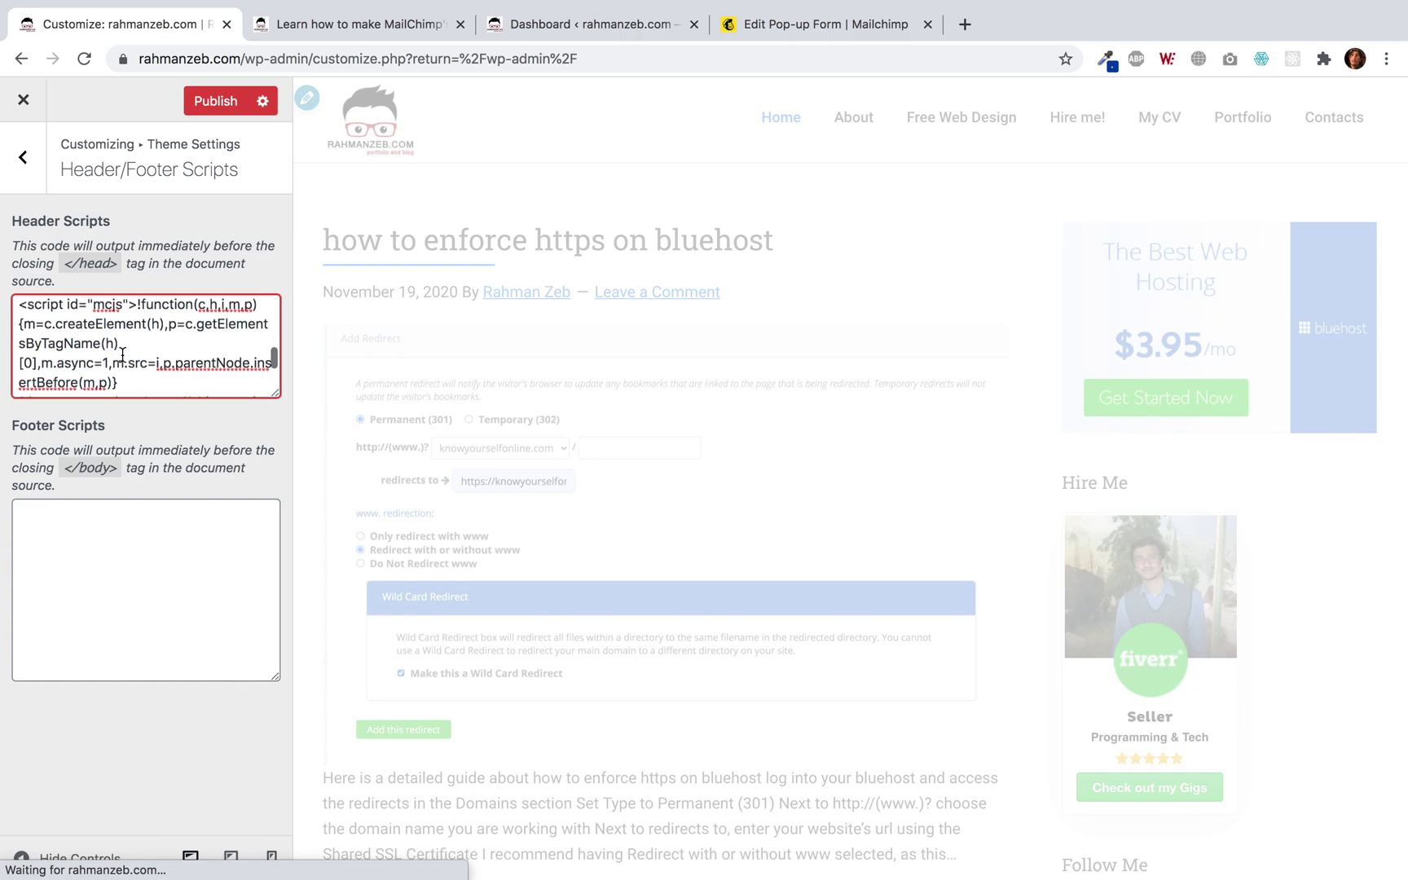
scroll(122, 354, "up", 2)
left_click(213, 102)
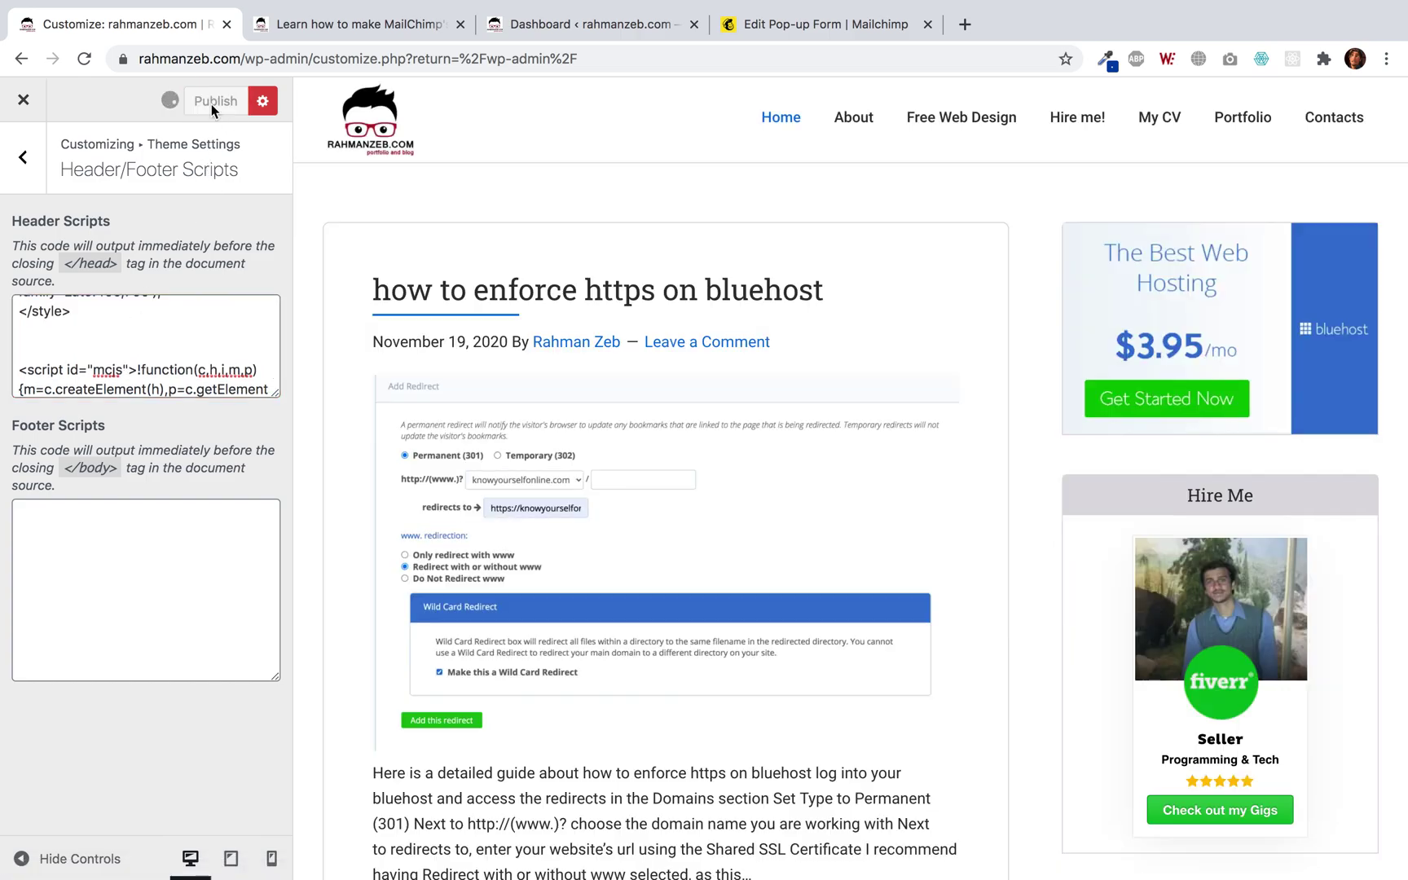
Verify the rahmanzeb.com connection and switch the pop-up on for that site
left_click(787, 22)
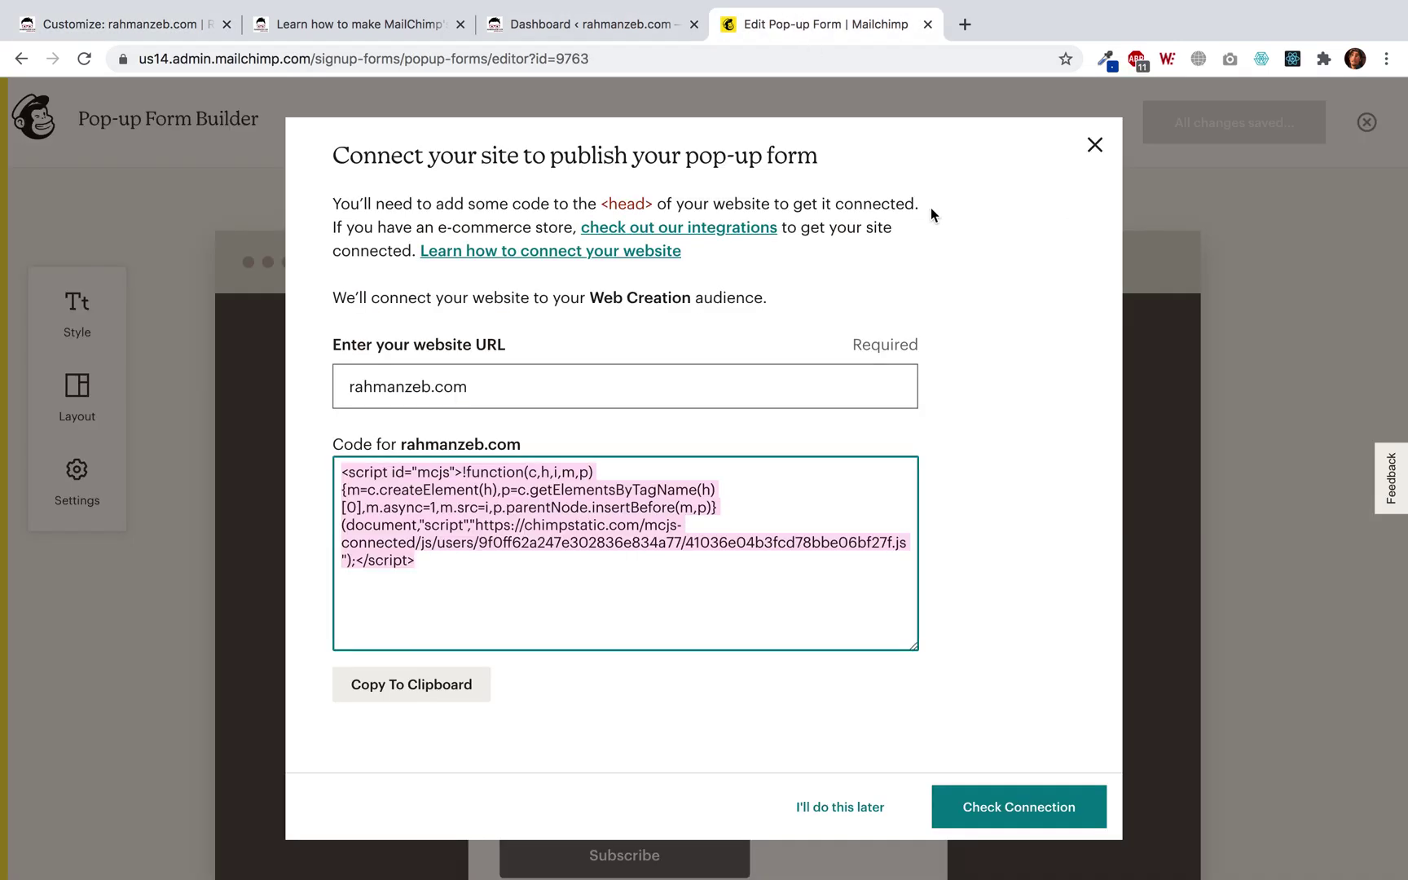
left_click(1008, 811)
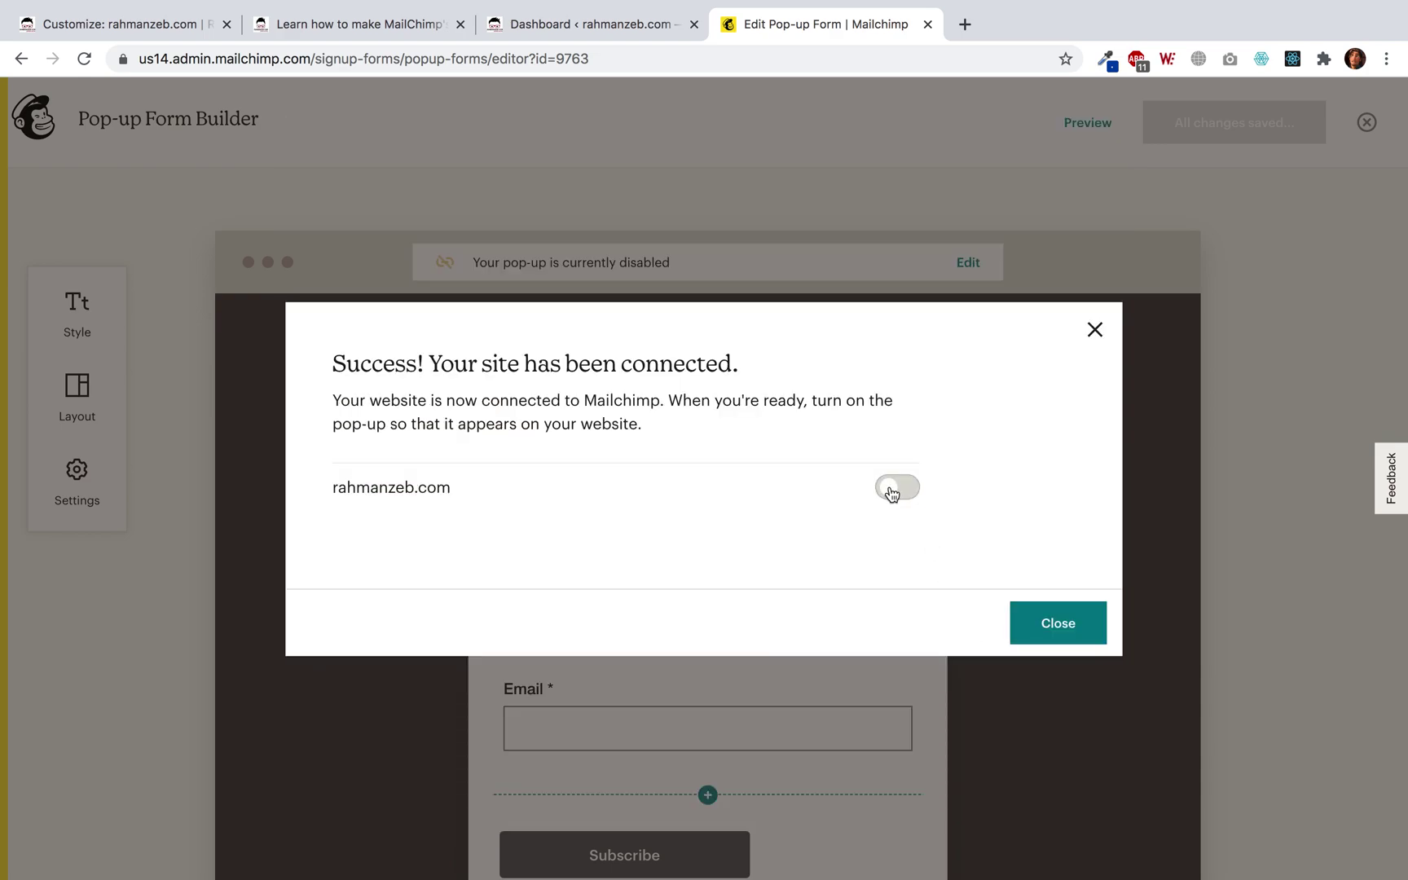
left_click(897, 489)
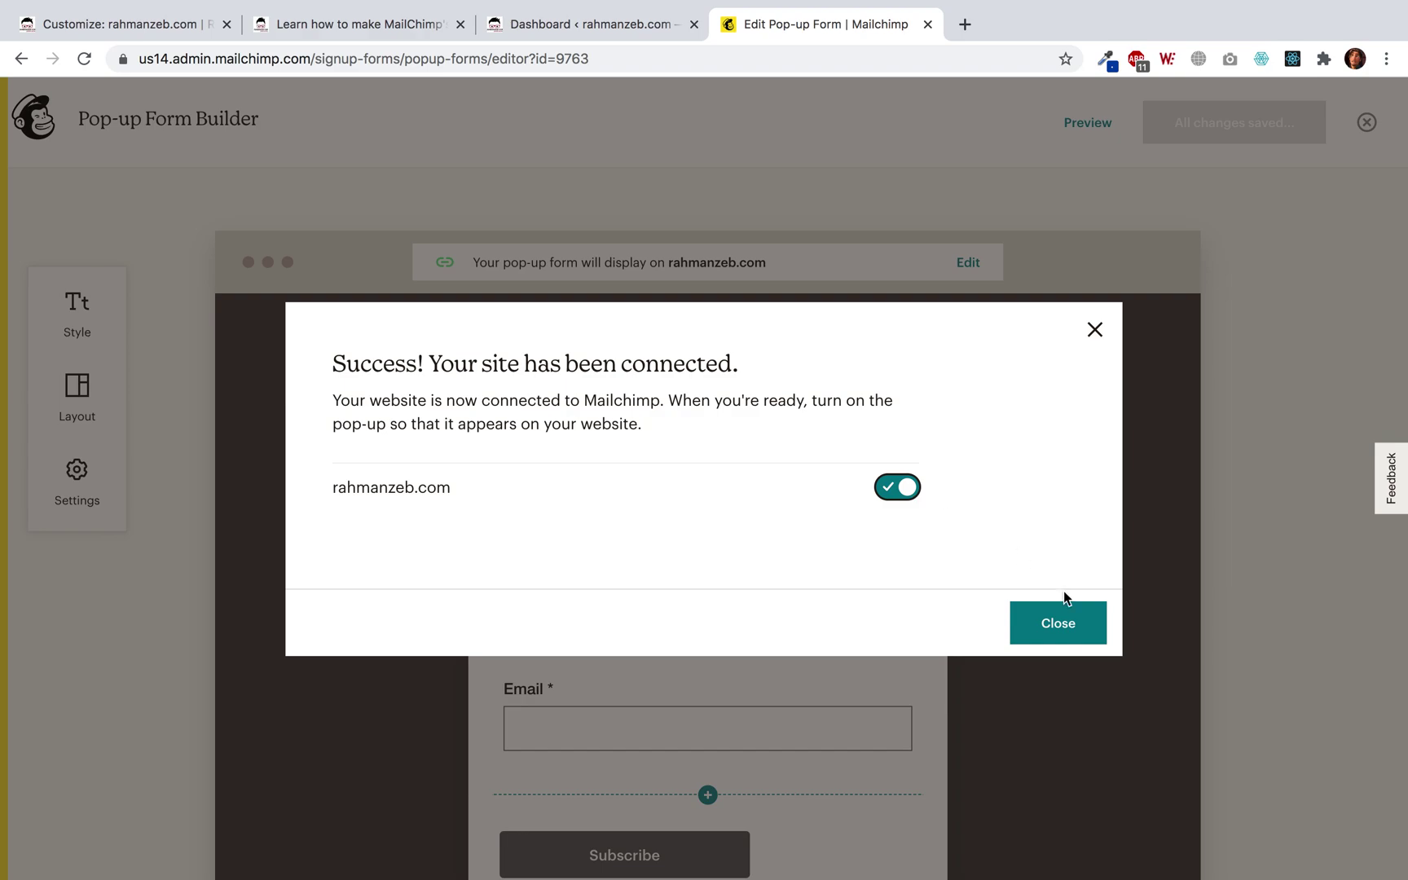
left_click(1088, 638)
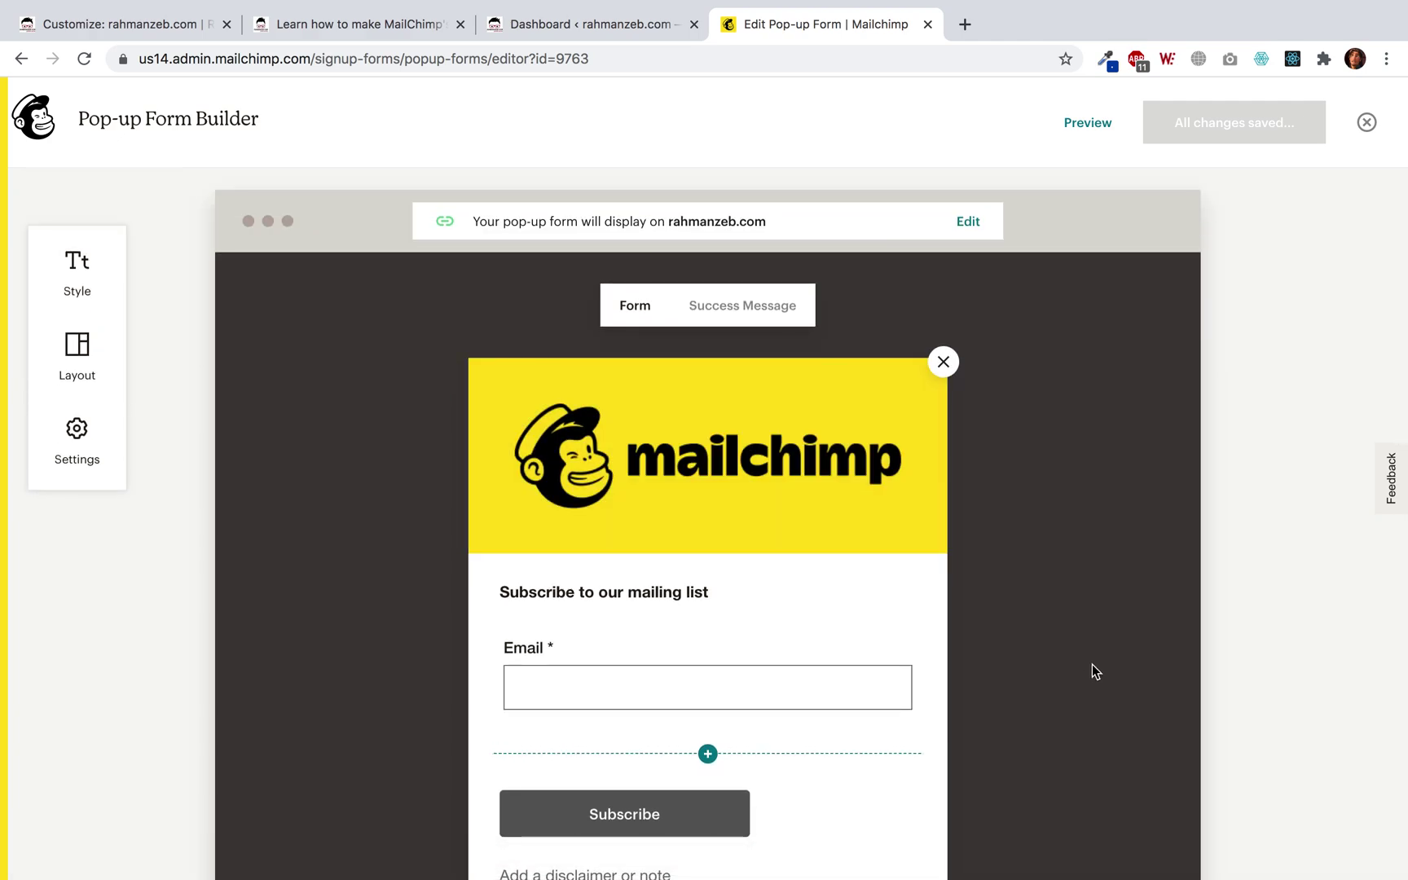
Select the Mailchimp script in the Customizer's Header Scripts to carry into VS Code
left_click(153, 25)
left_click(16, 367)
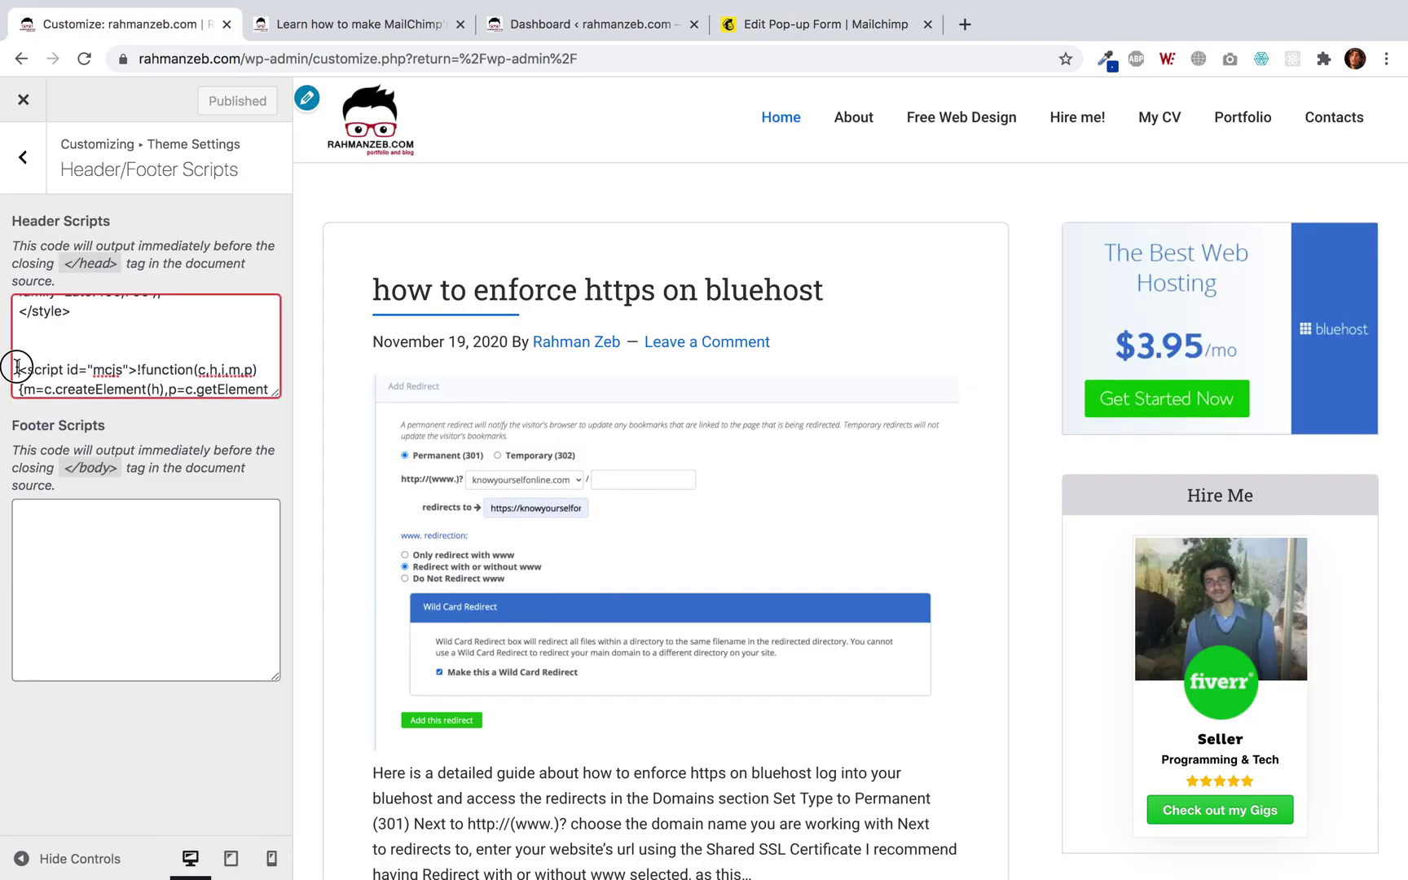
left_click_drag(17, 367, 43, 432)
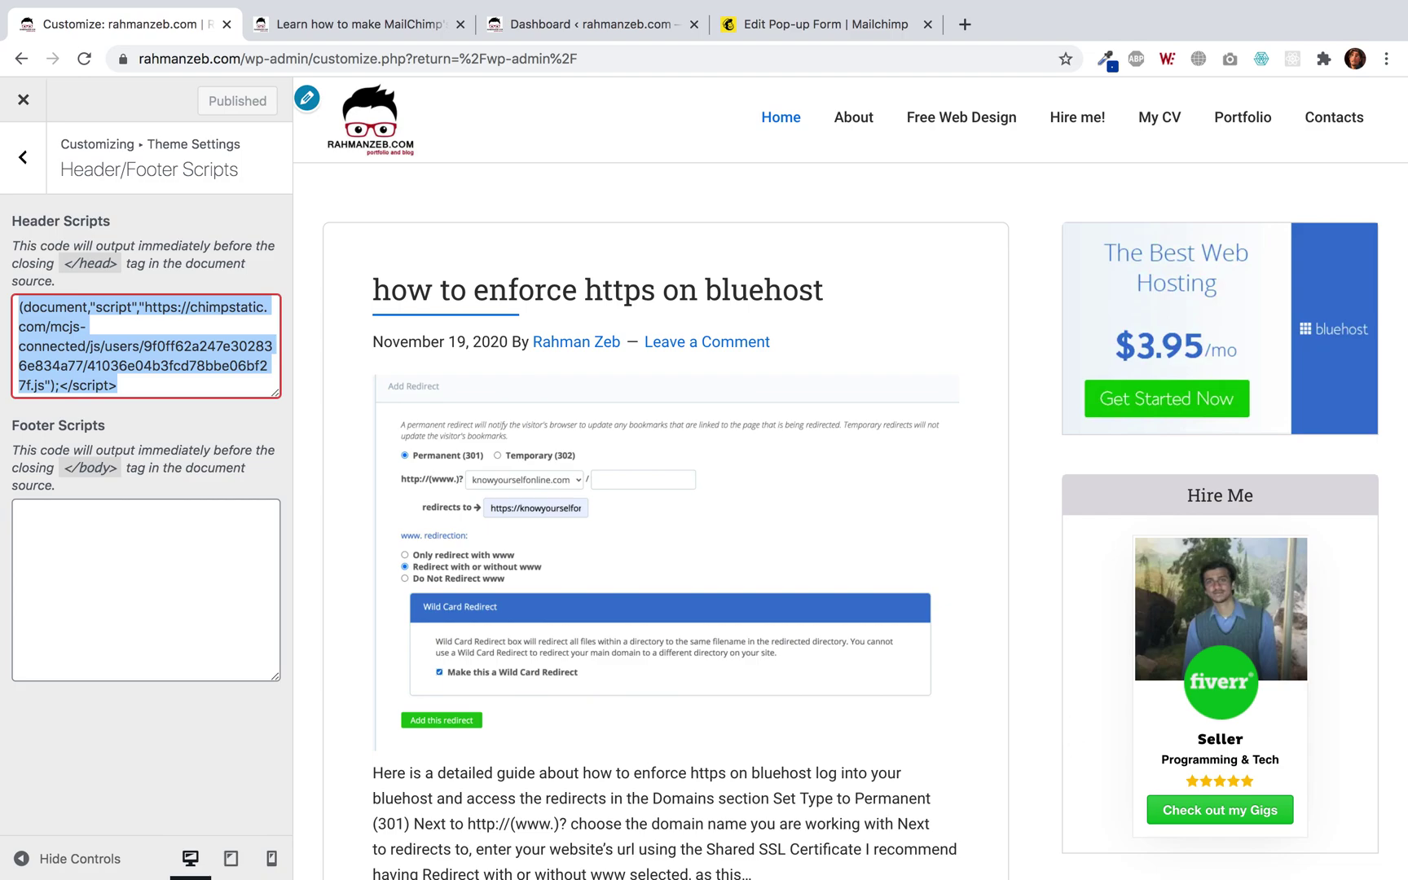
mouse_move(1119, 869)
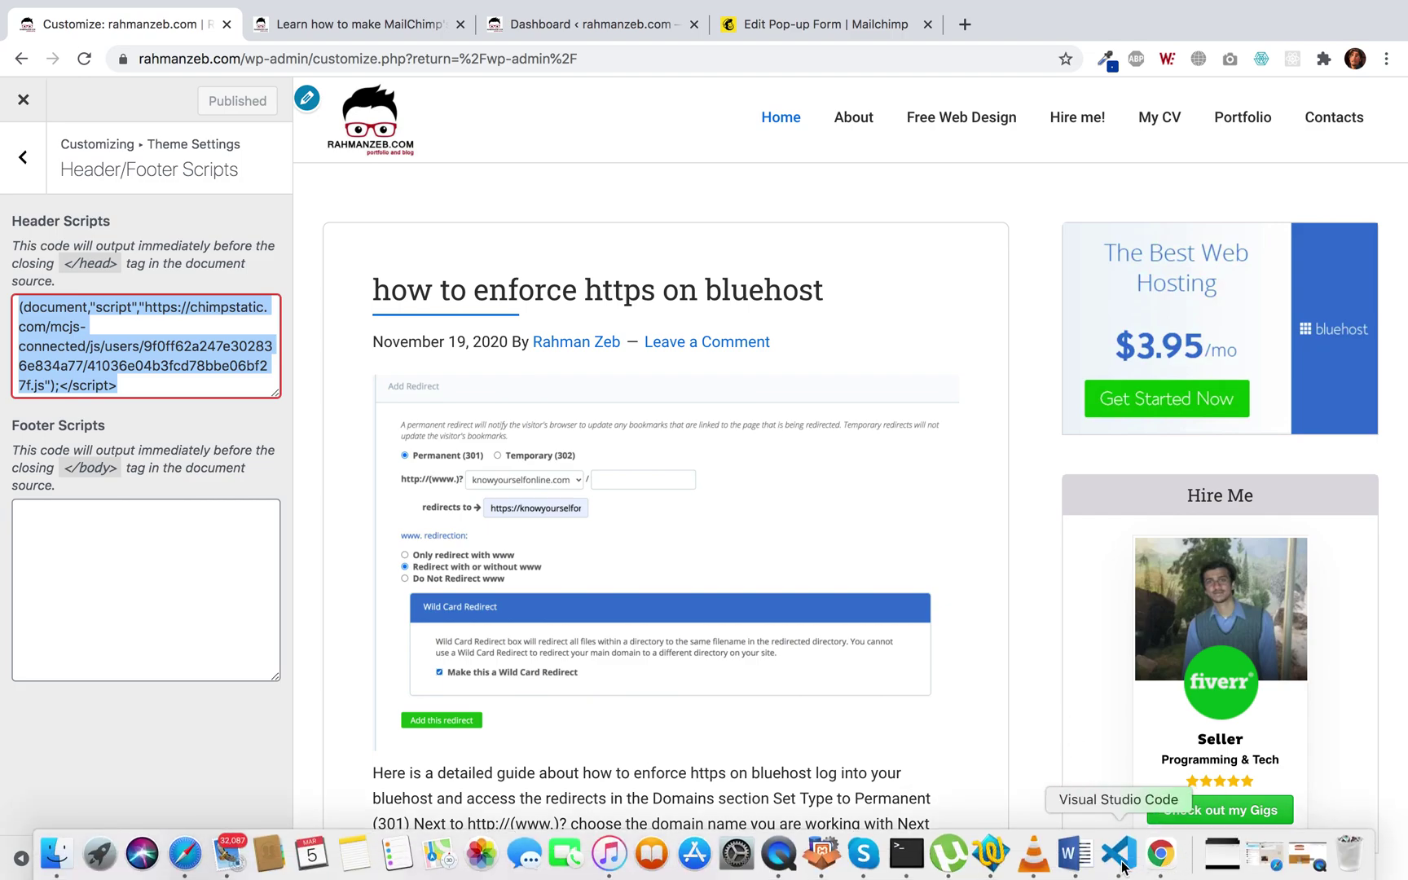
left_click(1118, 854)
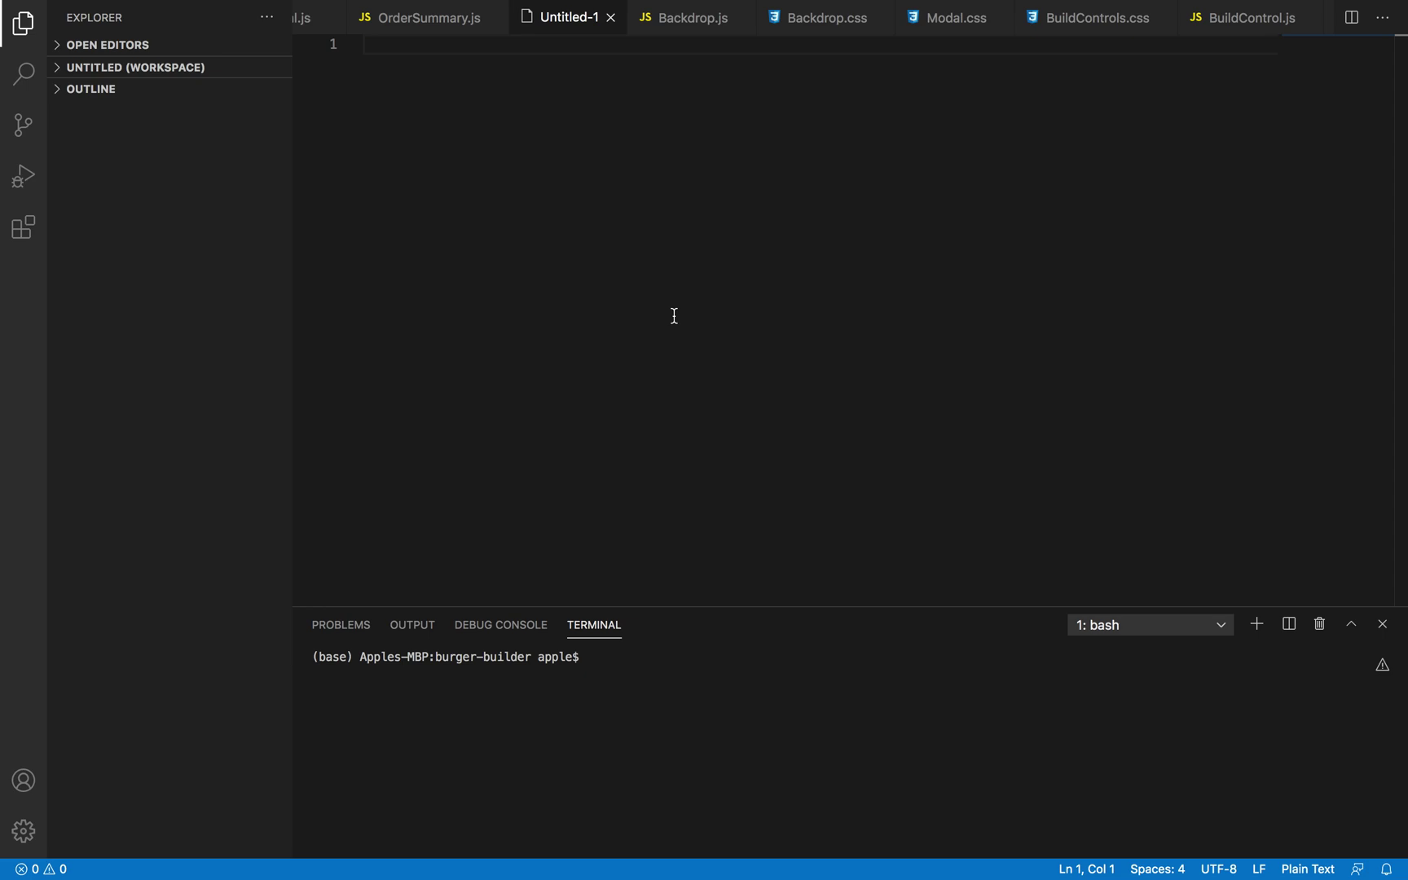
Paste the Mailchimp script into Untitled-1 and break it onto separate lines
type("<script id=\"mcjs\">!function(c,h,i,m,p){m=c.createElement(h),p=c.getElementsByTagName(h)[0],m.async=1,m.src=i,p.parentNode.insertBefore(m,p)}(document,\"script\",\"https://chimpstatic.com/mcjs-connected/js/users/9f0ff62a247e302836e834a77/41036e04b3fcd78bbe06bf27f.js\");</script>")
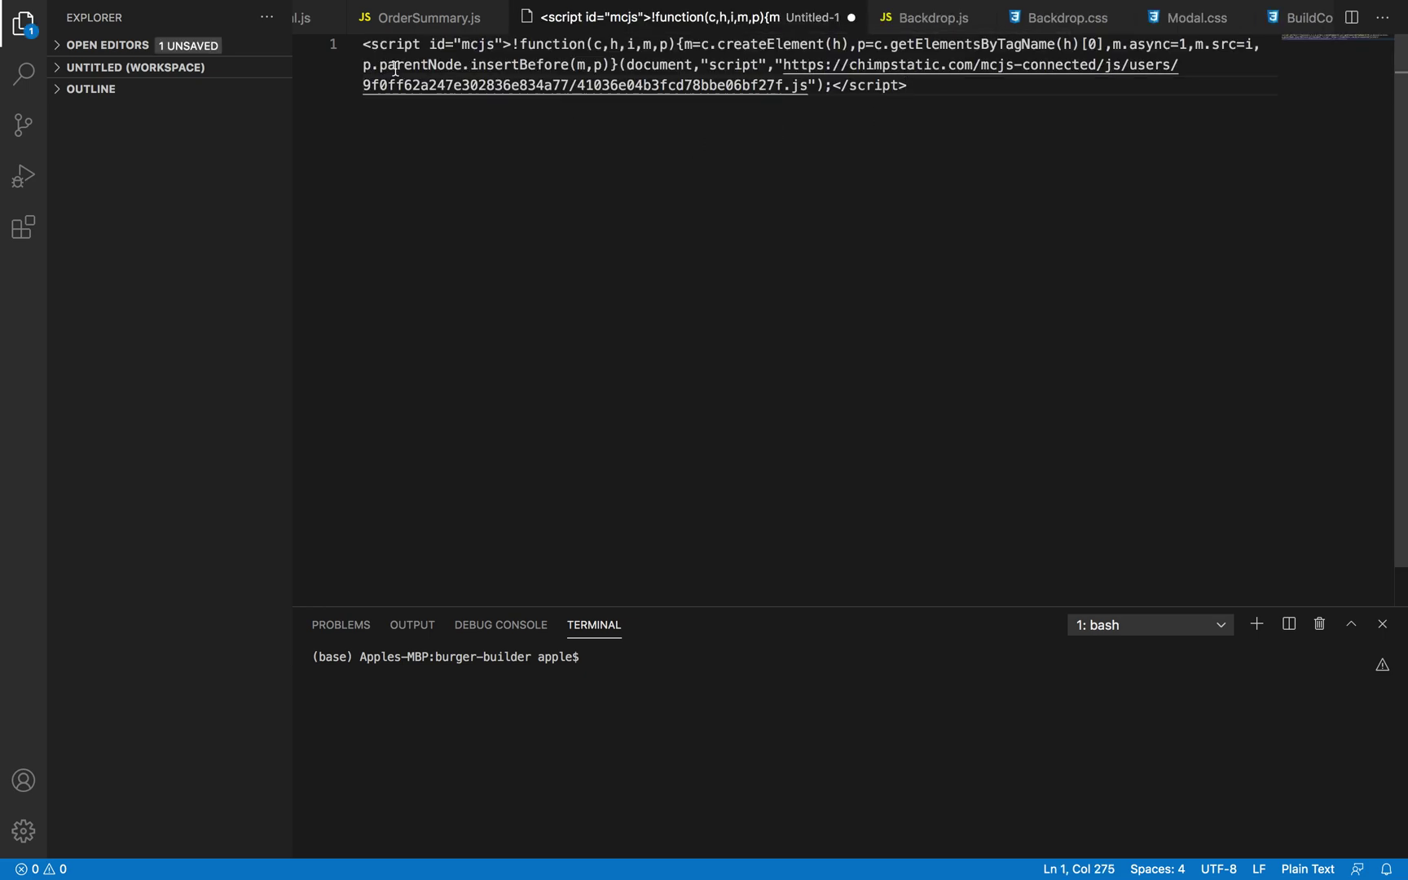
left_click(512, 45)
key("Return")
key("Return")
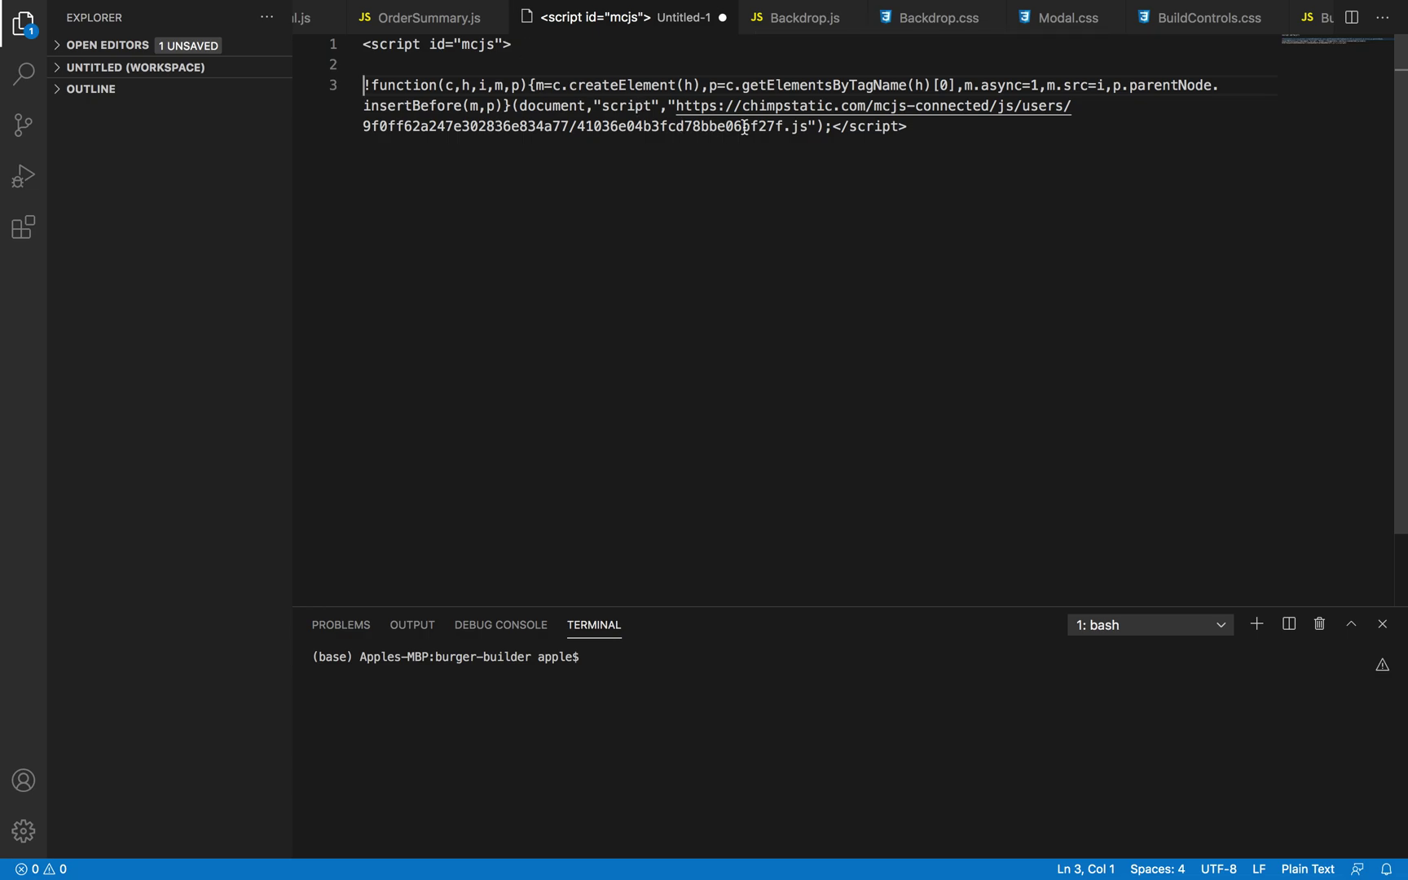
left_click(832, 126)
key("Return")
key("Return")
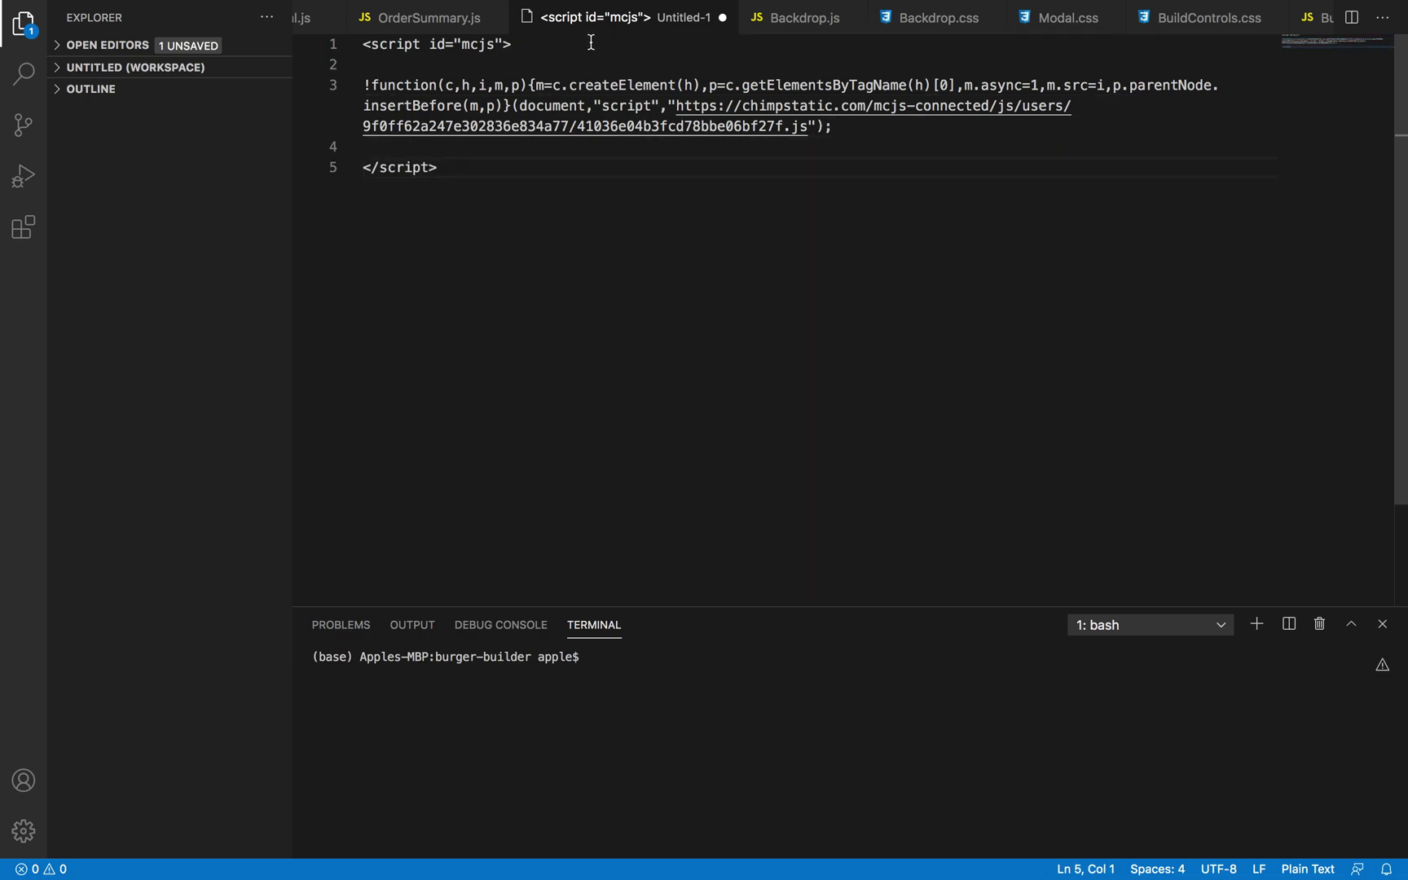
Wrap the loader code in a 'function showPopup() { ... }' block
double_click(474, 44)
left_click(395, 65)
type("function ")
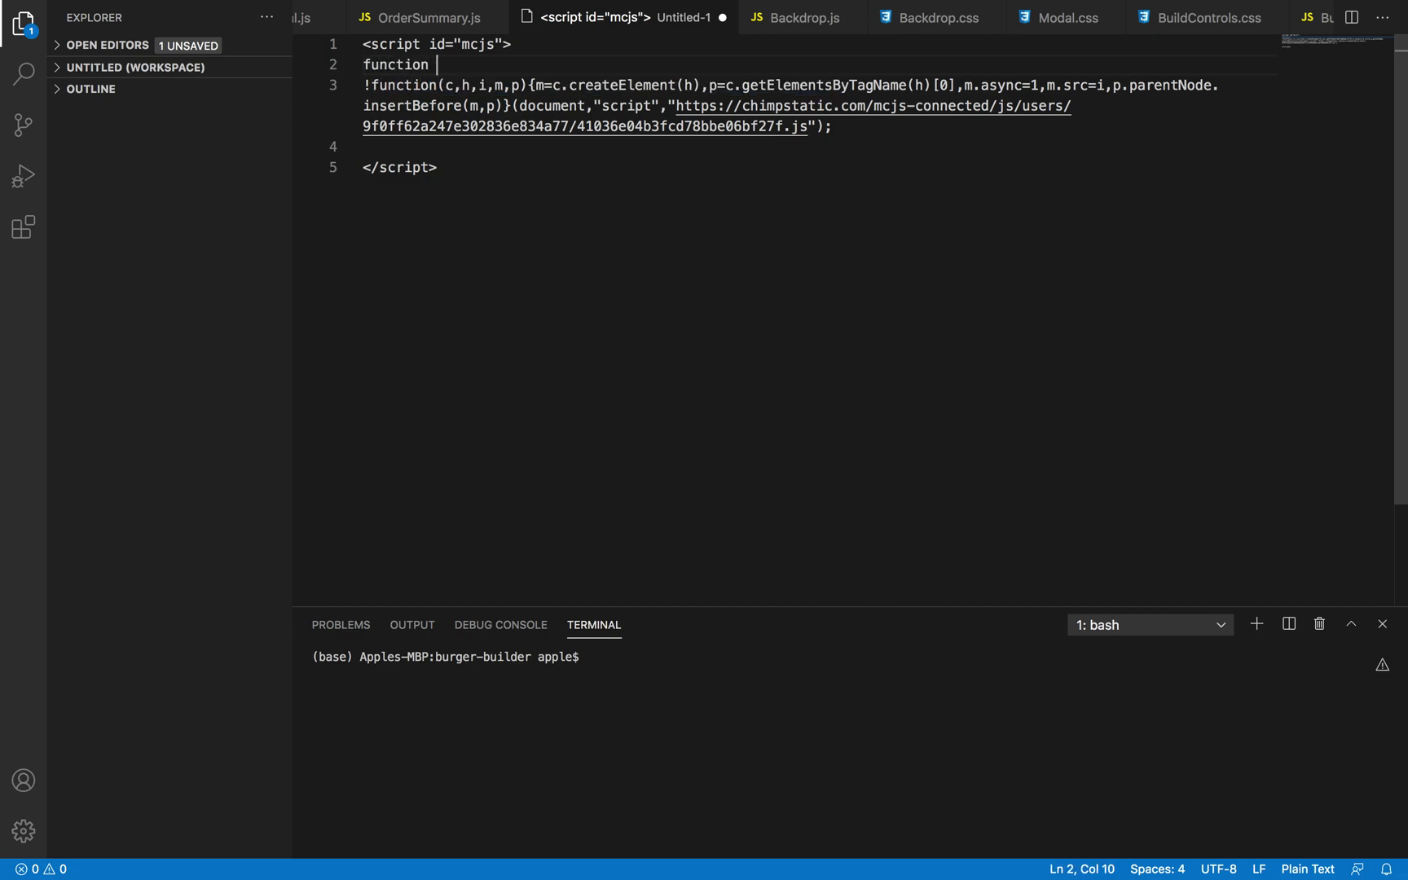
type("showPopup(")
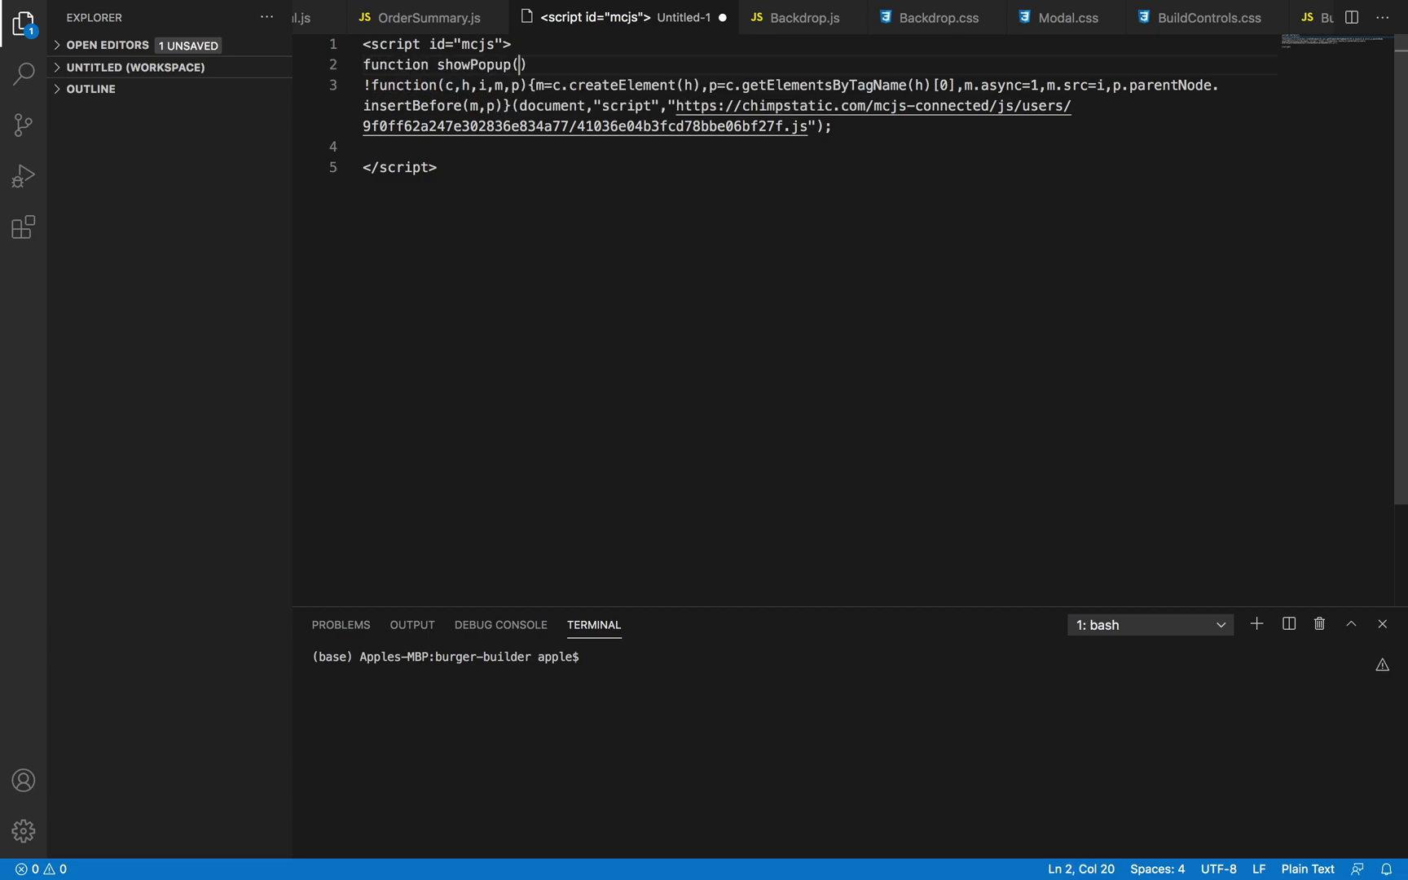
type(") {")
key("Right")
key("BackSpace")
left_click(847, 127)
key("Return")
key("Return")
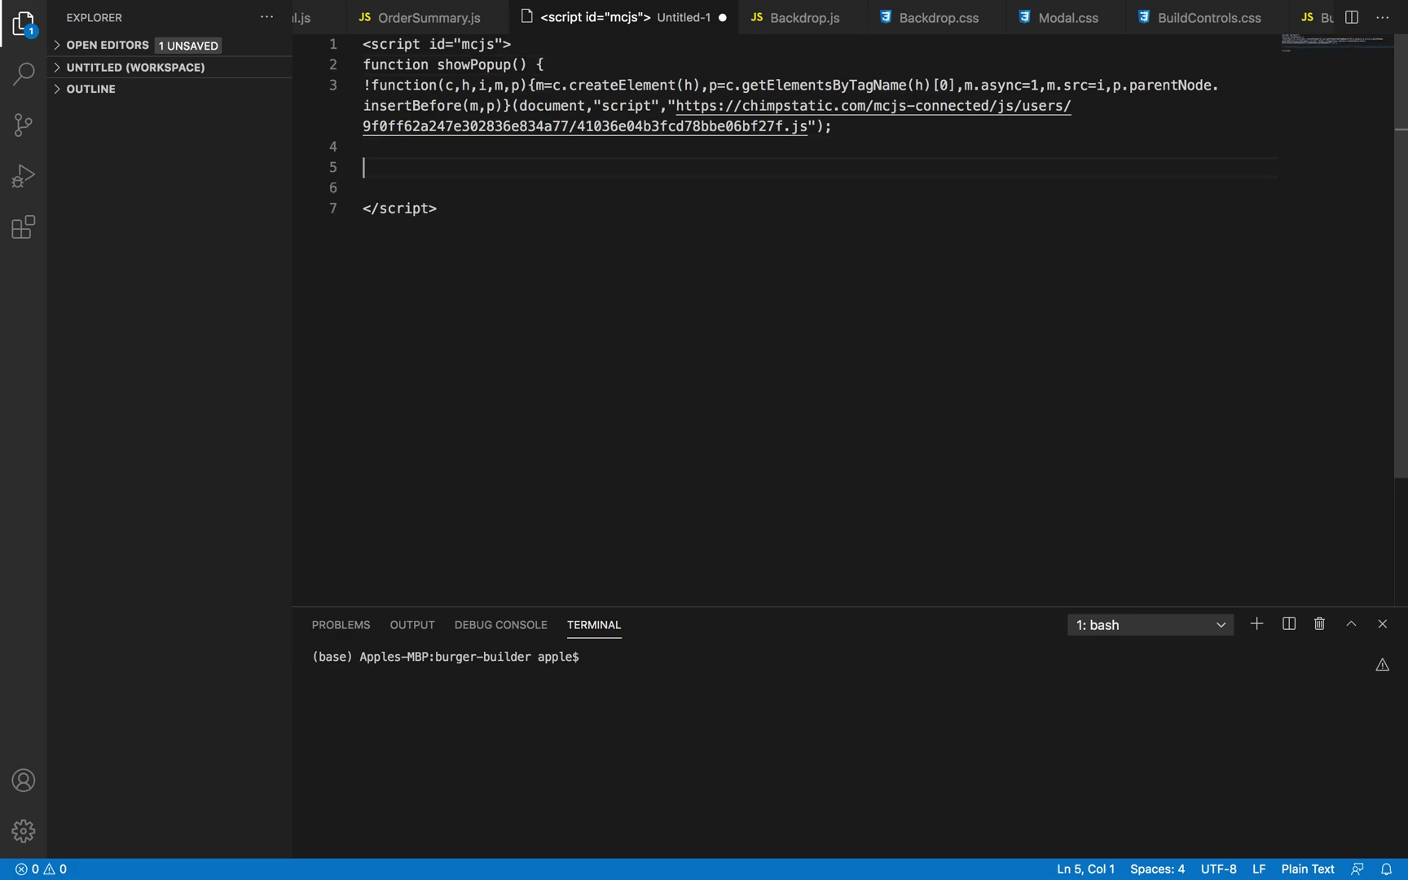
type("}")
key("ctrl+Left")
Copy the cookie-unsetting lines 5–8 from the tutorial's showPopup code example
left_click(394, 25)
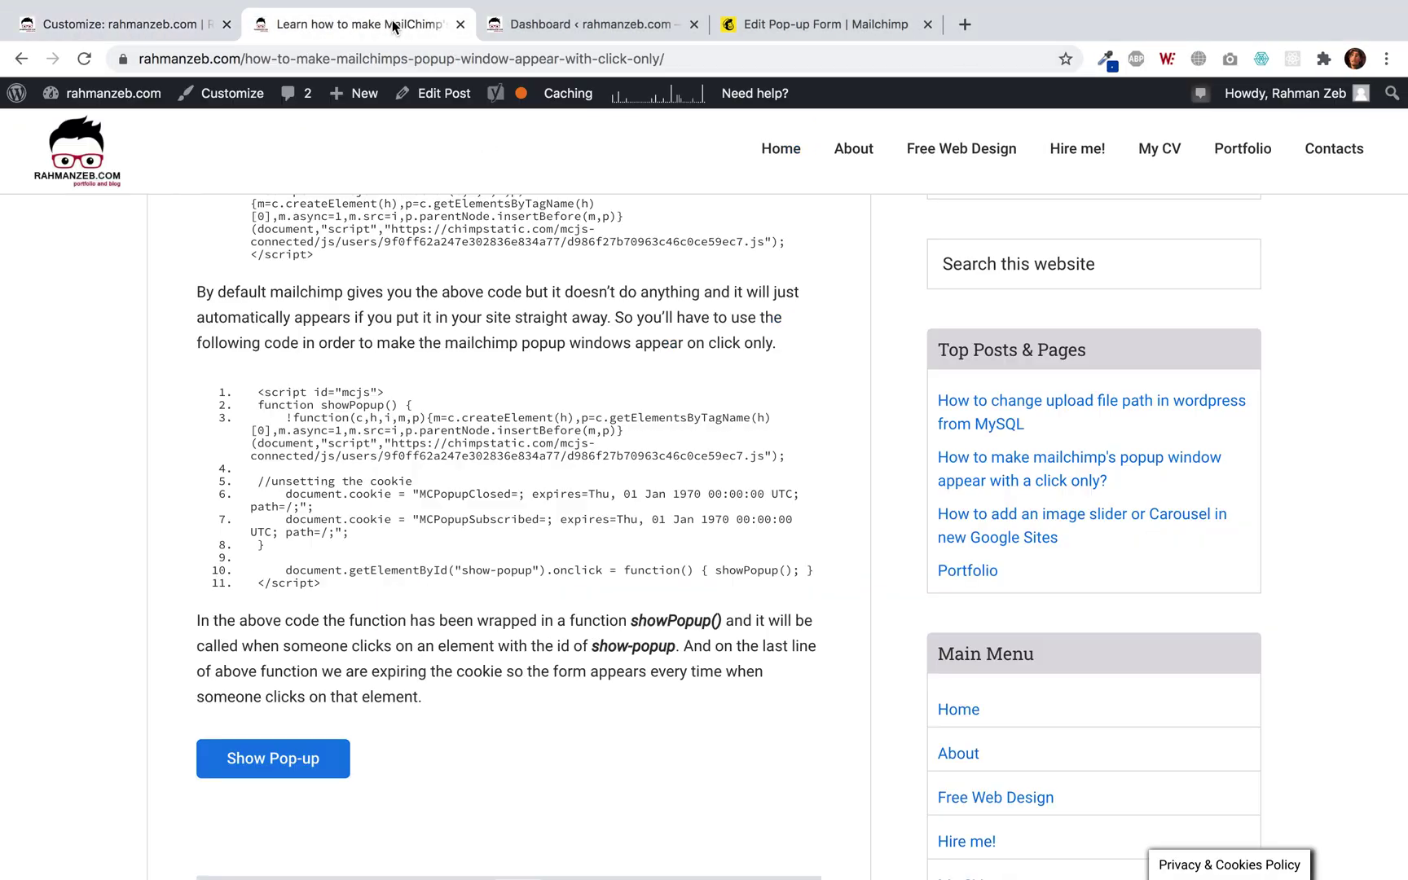
scroll(307, 463, "up", 2)
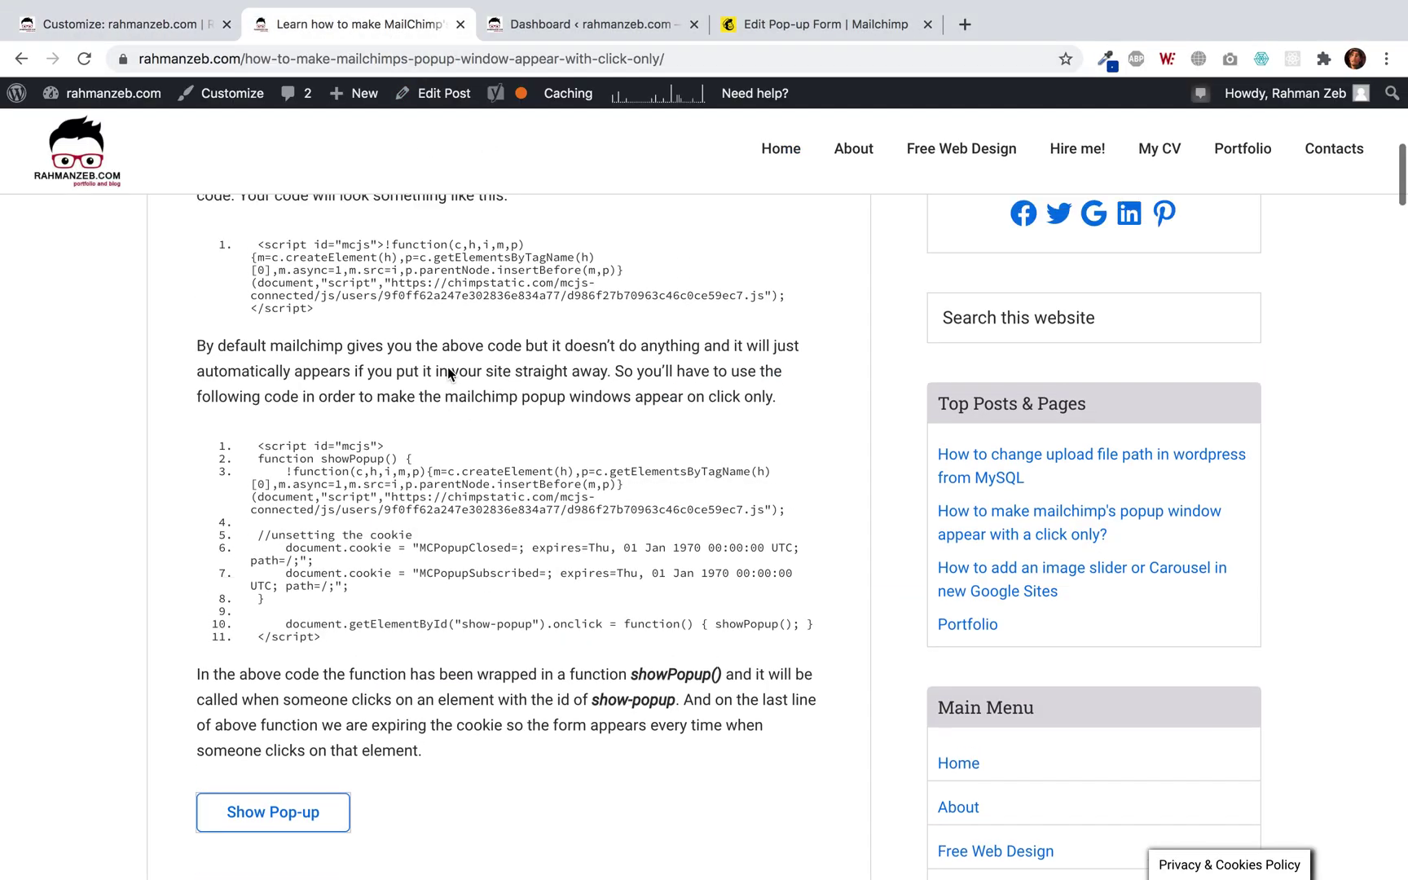
scroll(307, 406, "down", 3)
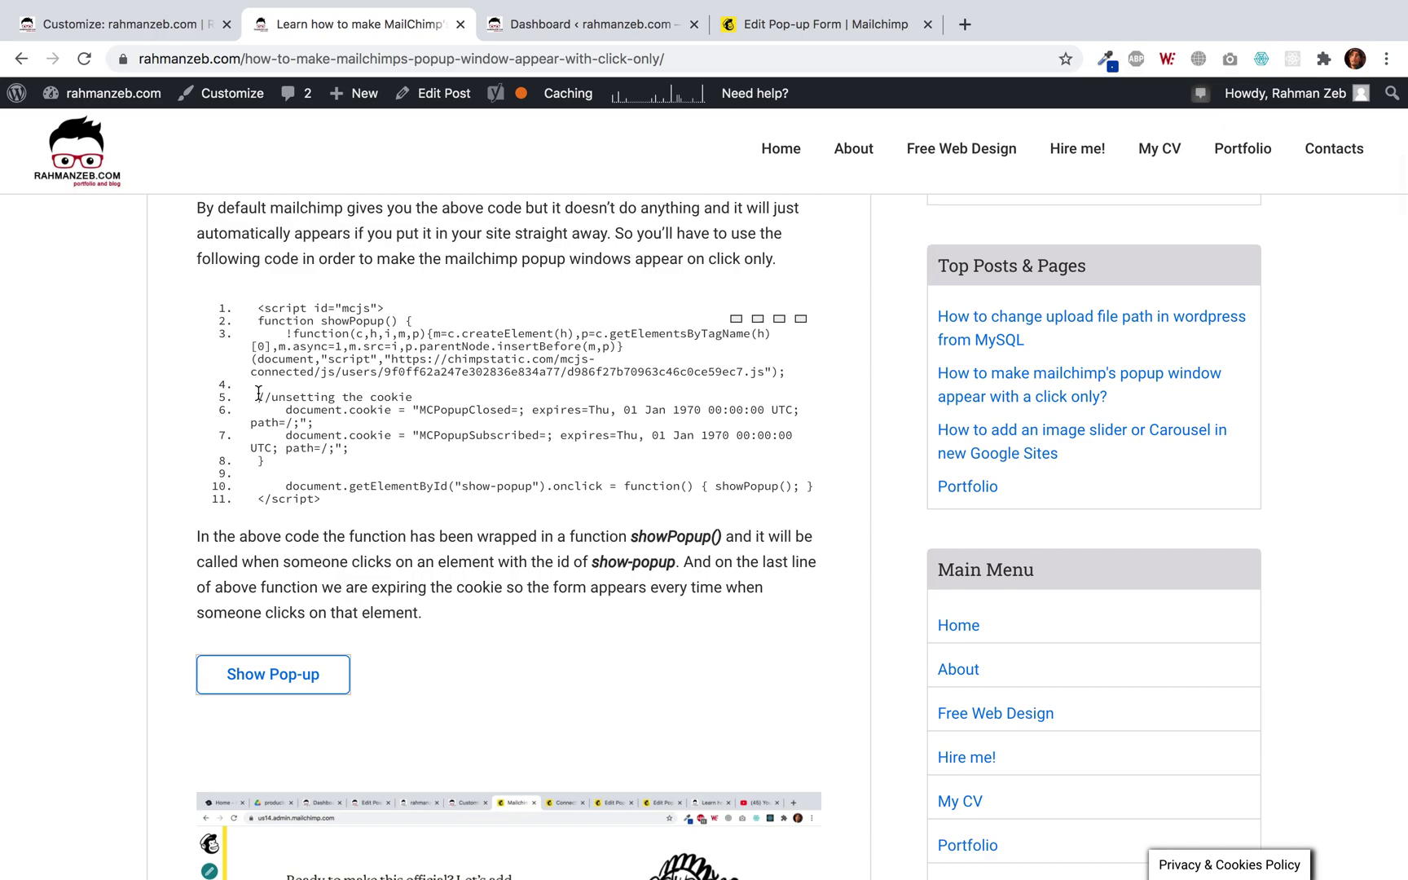
left_click_drag(258, 397, 267, 463)
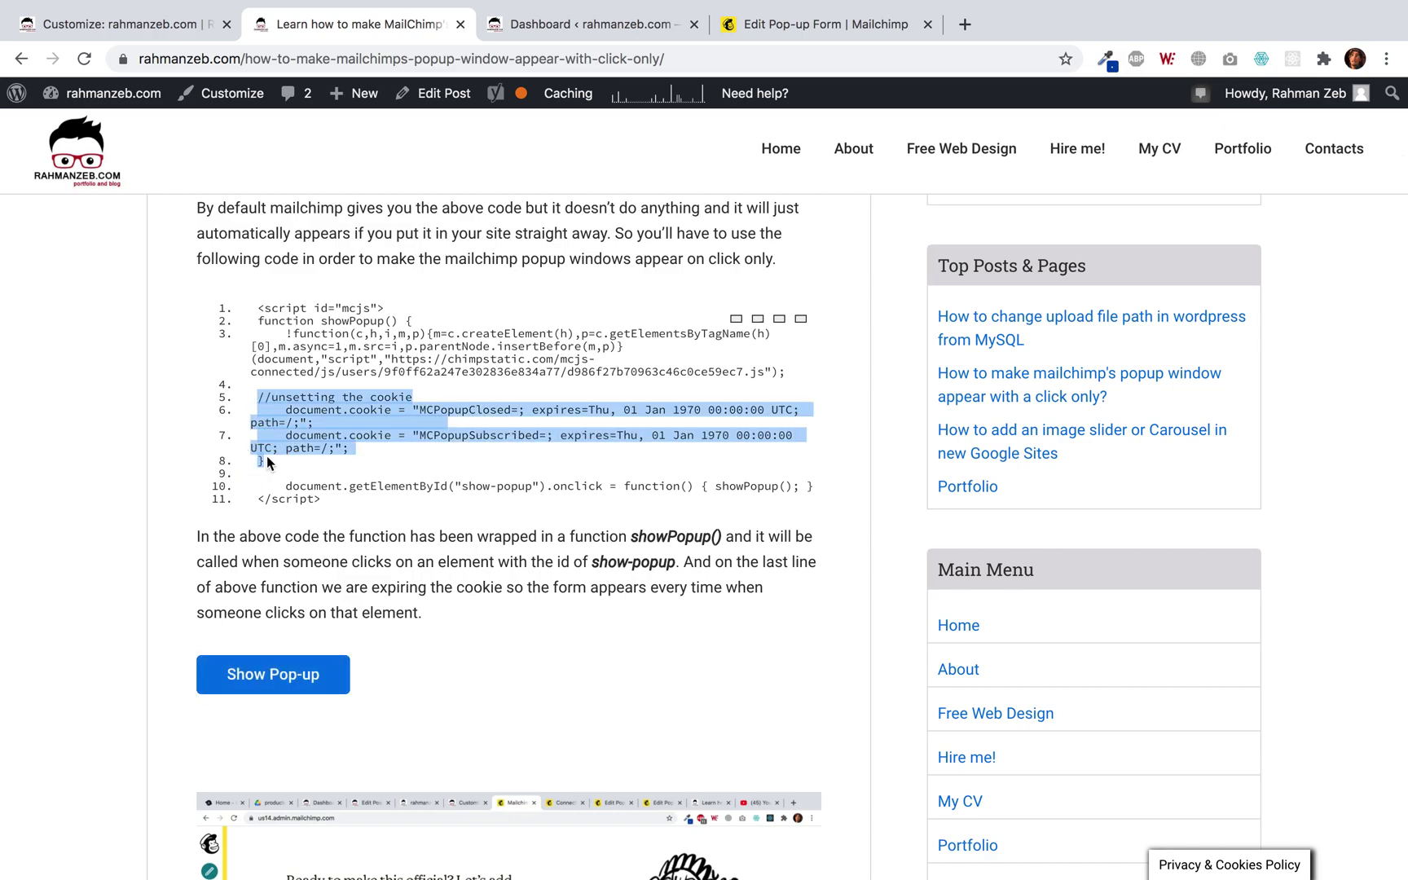
key("ctrl+Right")
key("Left")
Paste the document.cookie lines inside showPopup() above its closing brace
key("Return")
key("Return")
key("Up")
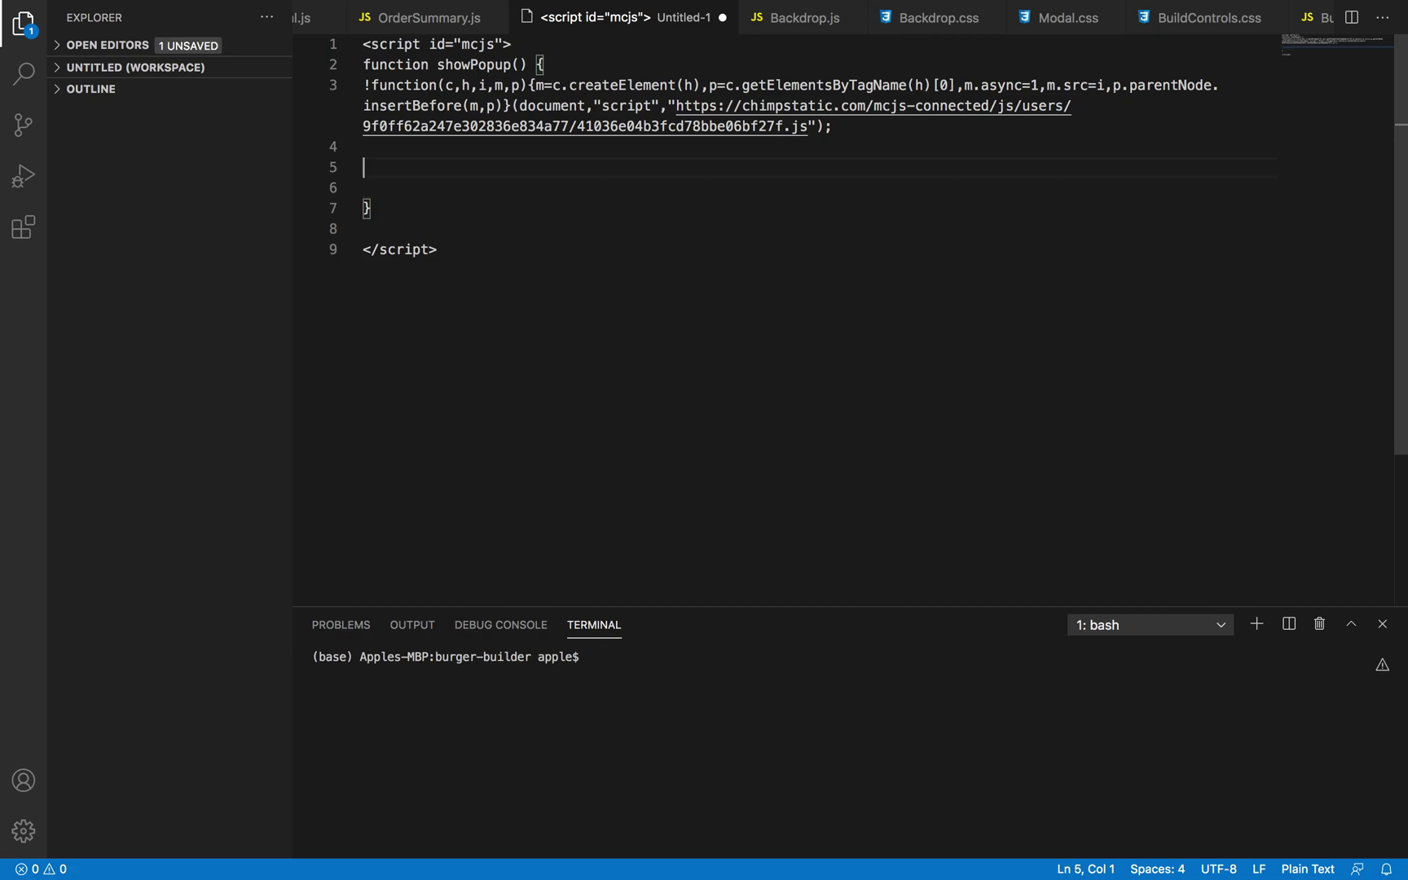
type("//unsetting the cookie     document.cookie = \"MCPopupClosed=; expires=Thu, 01 Jan 1970 00:00:00 UTC; path=/;\";     document.cookie = \"MCPopupSubscribed=; expires=Thu, 01 Jan 1970 00:00:00 UTC; path=/;\"; }")
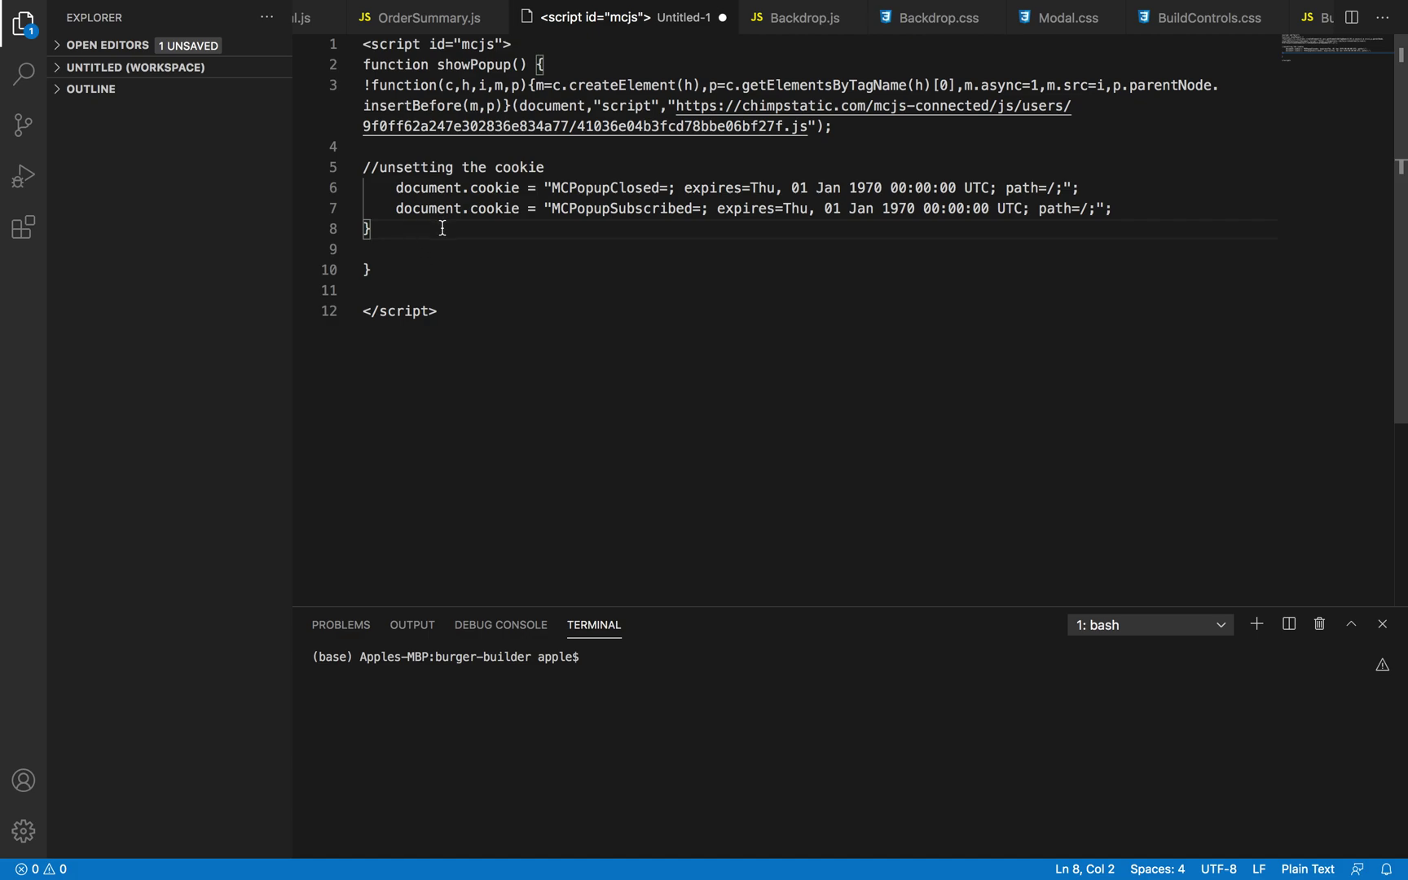
Delete the stray closing brace and blank lines, then select the whole script
left_click(390, 273)
key("BackSpace")
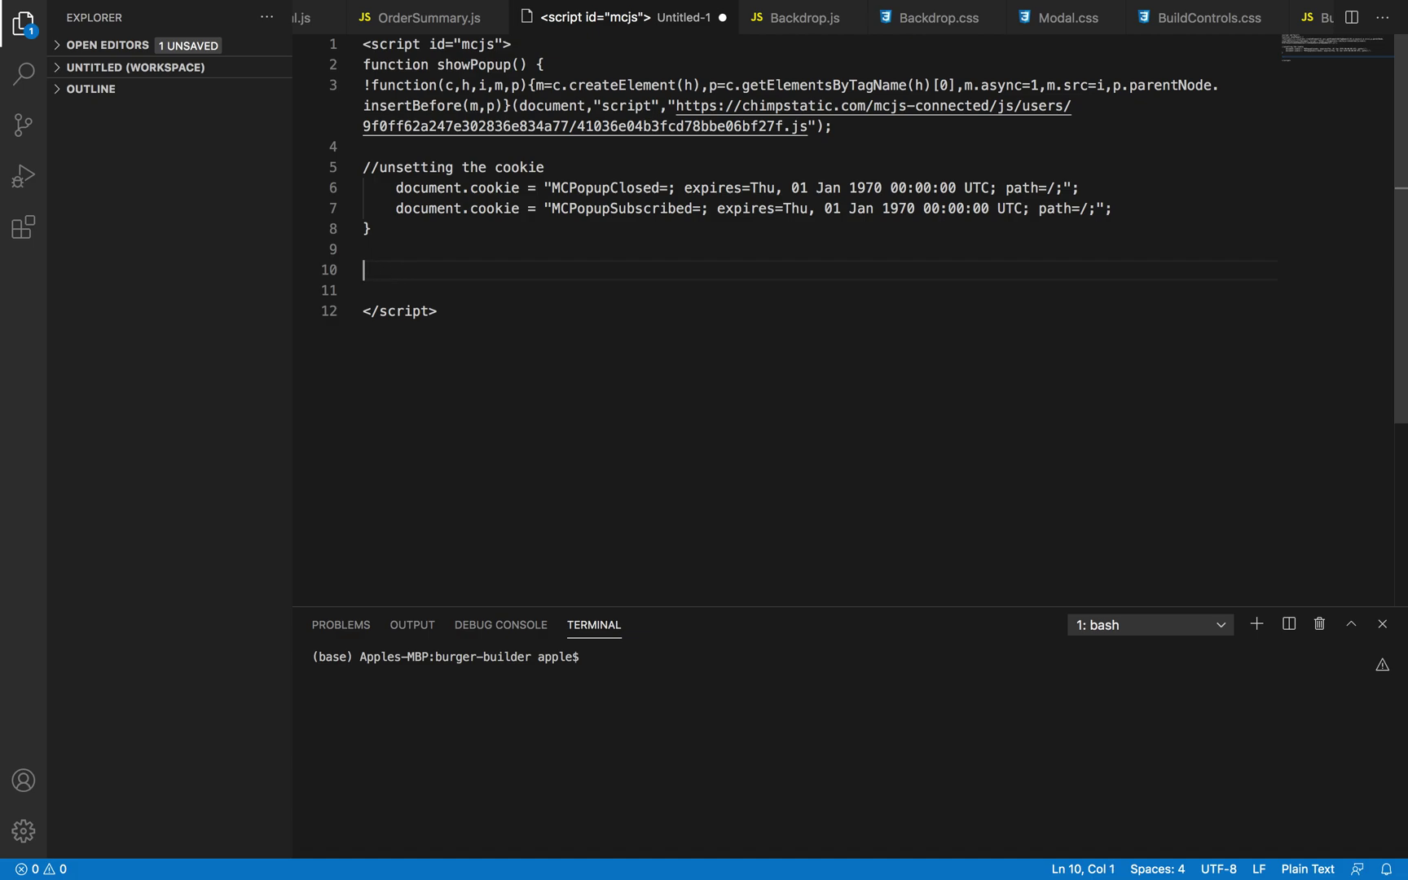
key("BackSpace")
key("BackSpace")
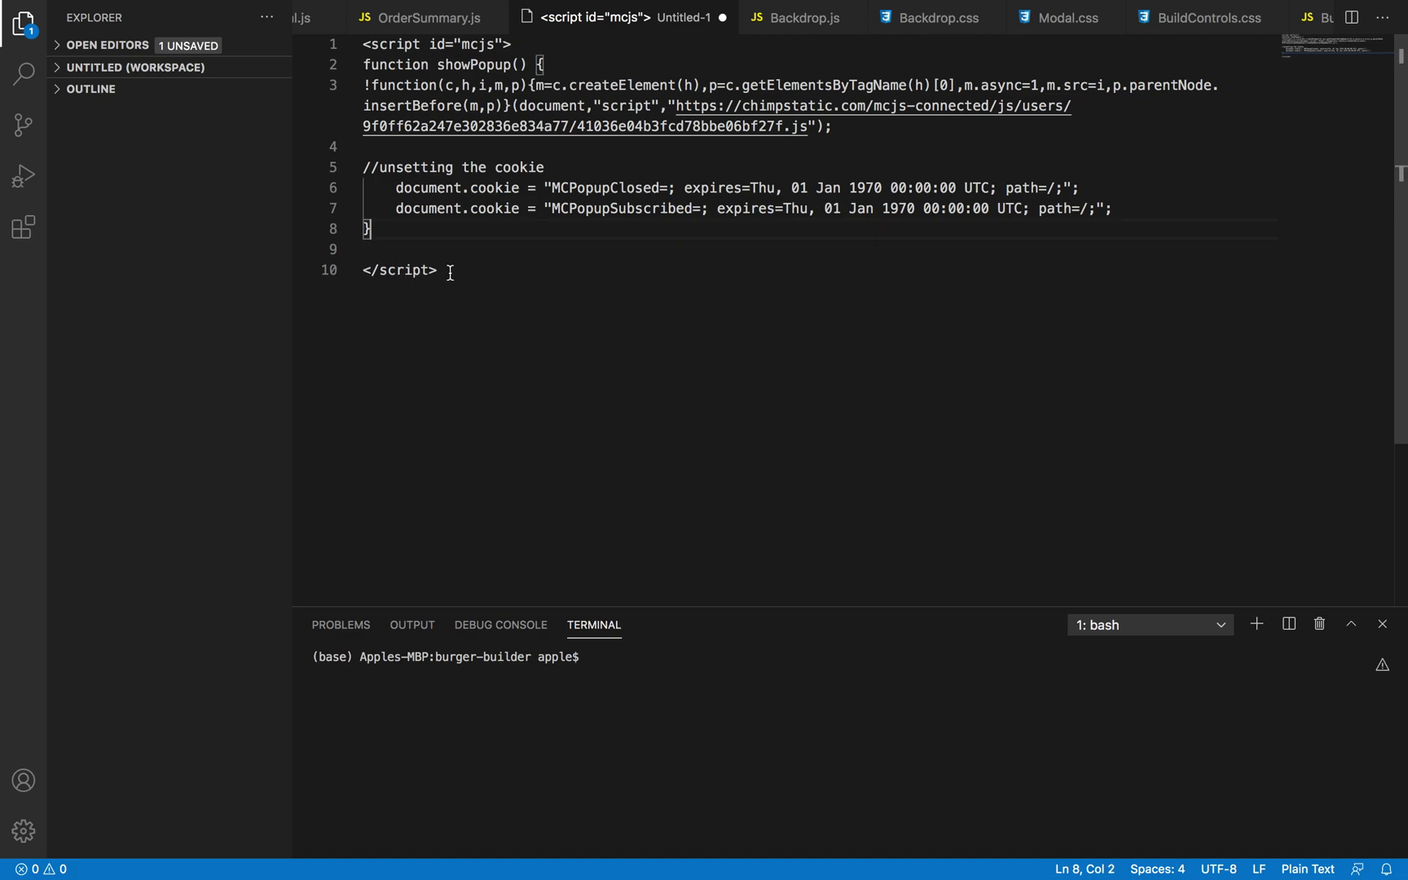
left_click_drag(450, 273, 359, 44)
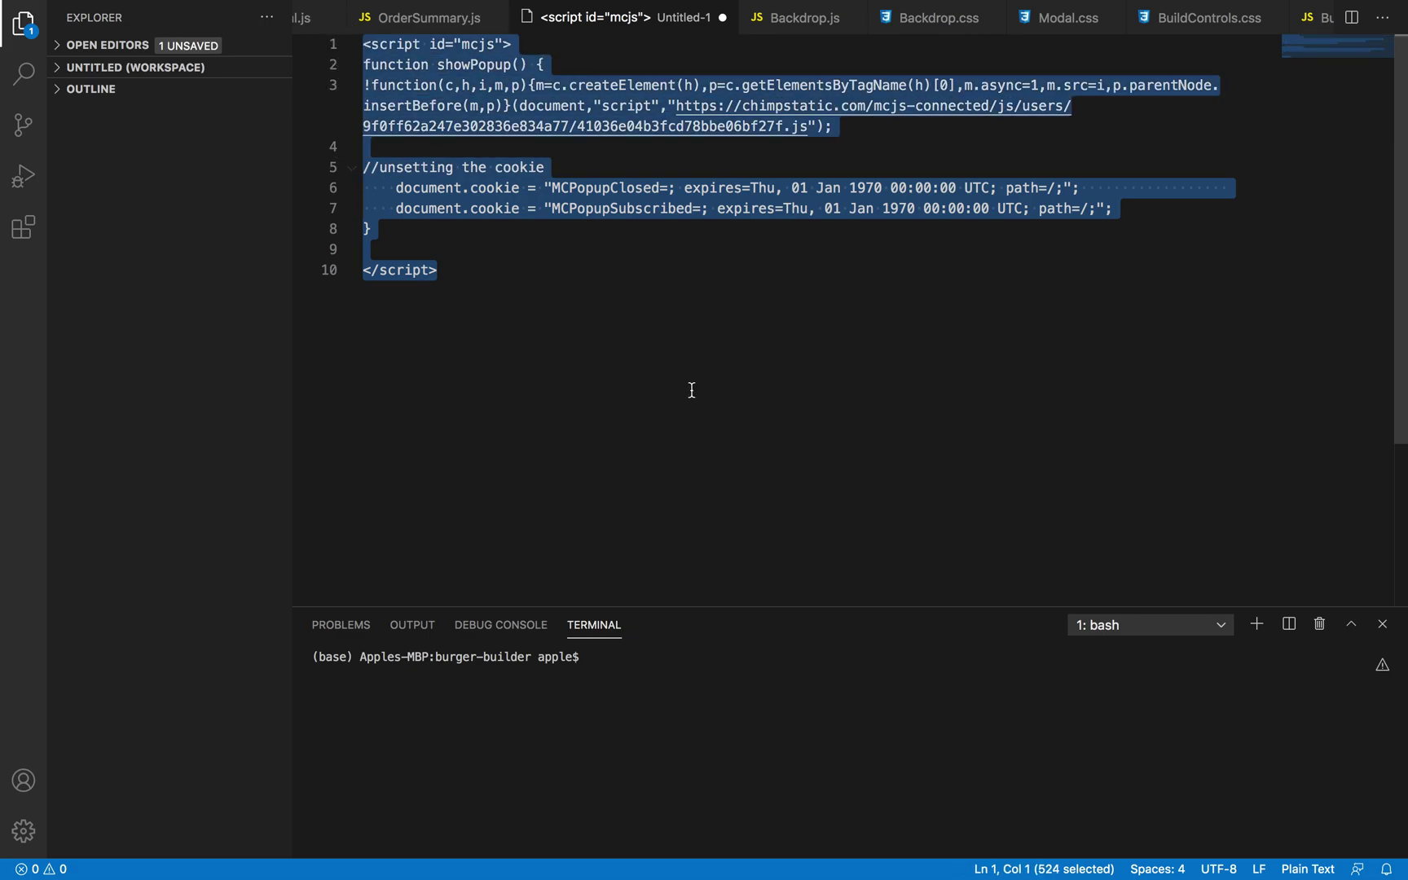
key("ctrl+Left")
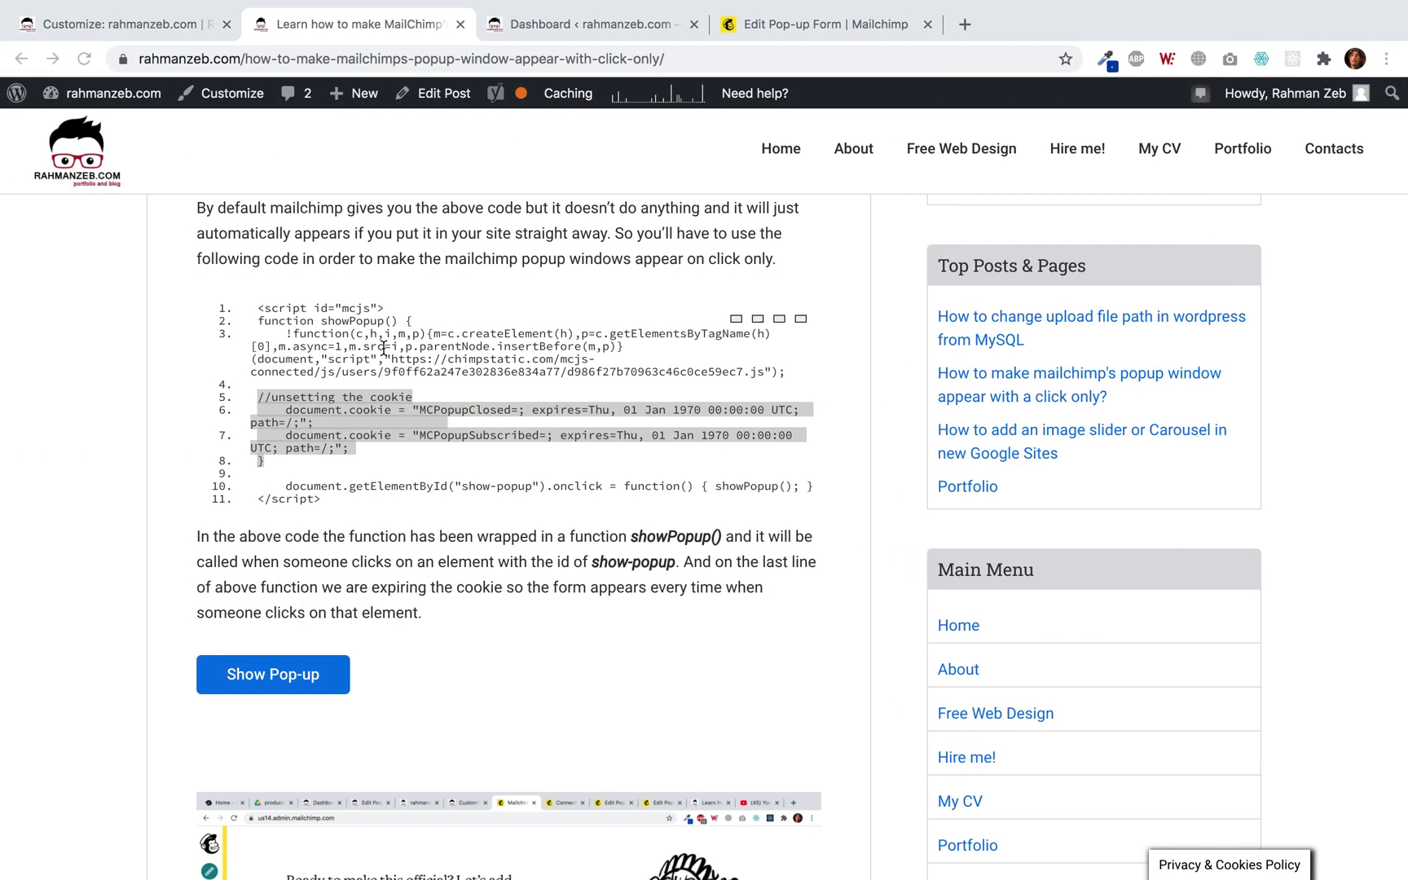
Swap the old Header Scripts code for the showPopup-wrapped script and publish
left_click(124, 24)
scroll(116, 342, "up", 5)
key("BackSpace")
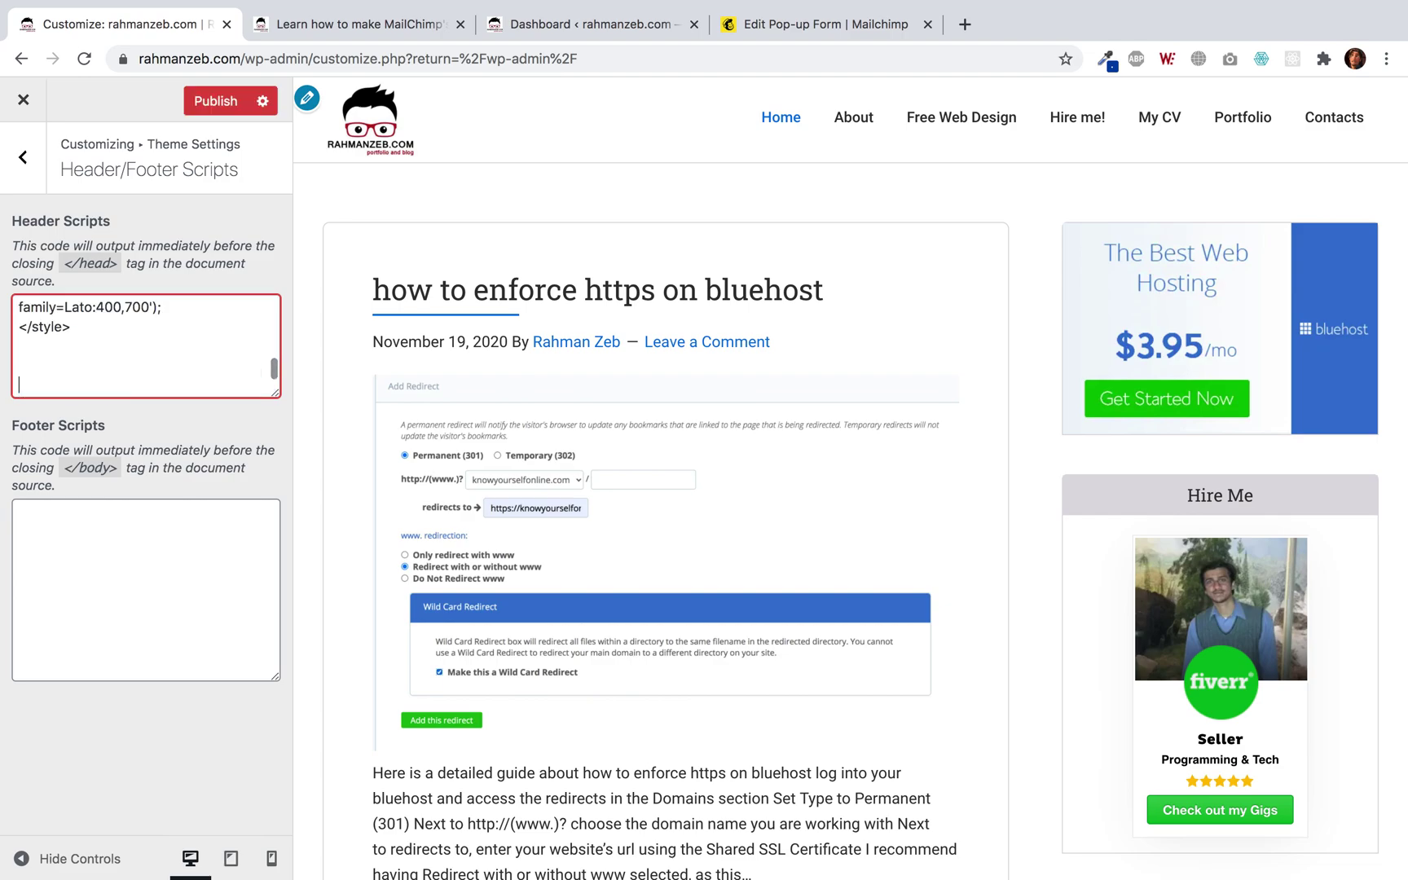
key("super+v")
scroll(129, 367, "up", 1)
scroll(122, 365, "up", 2)
scroll(111, 362, "up", 2)
scroll(111, 362, "up", 2)
scroll(122, 351, "up", 2)
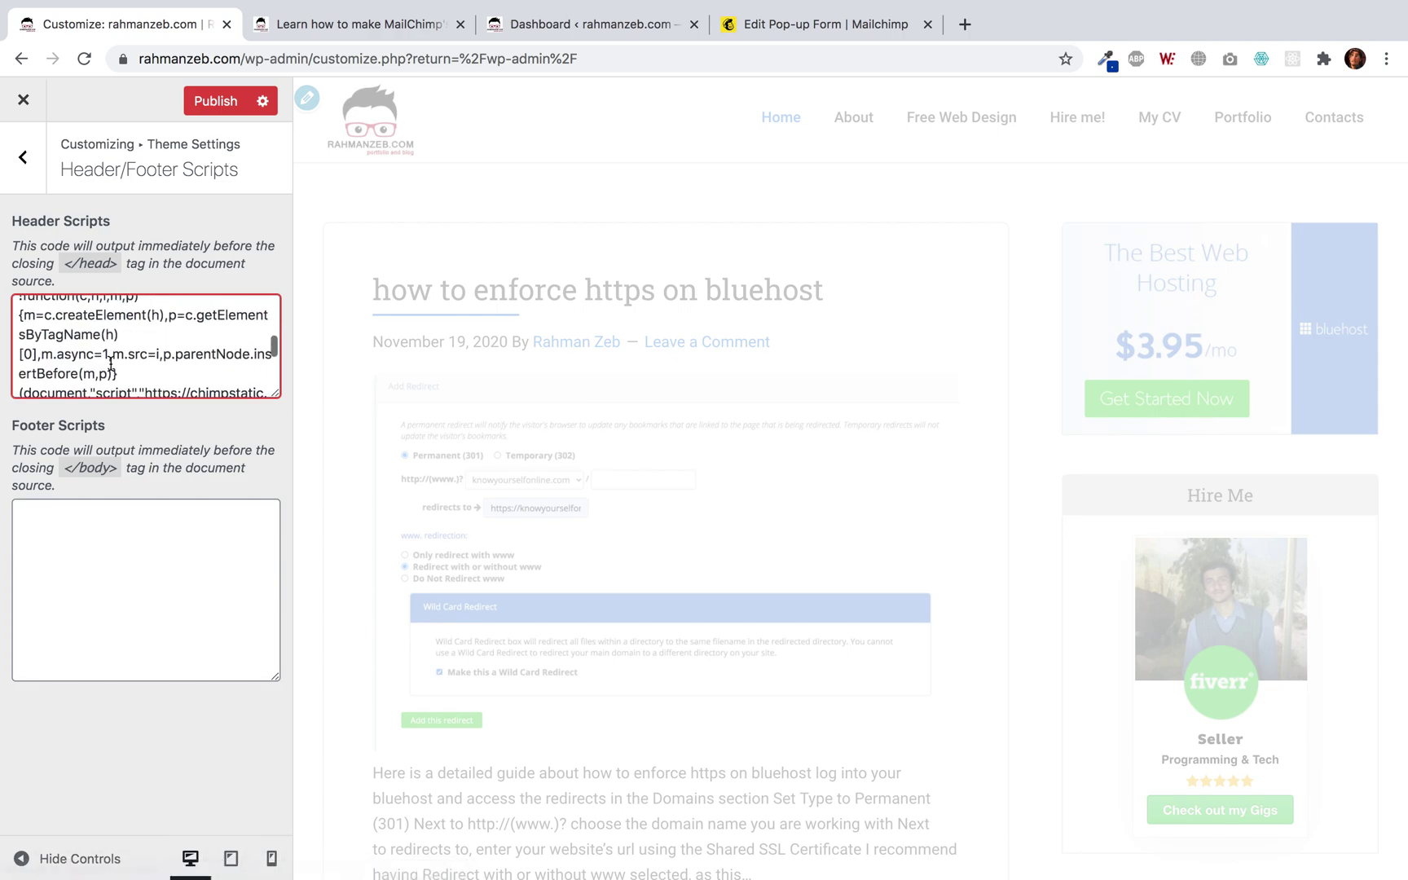
left_click(217, 111)
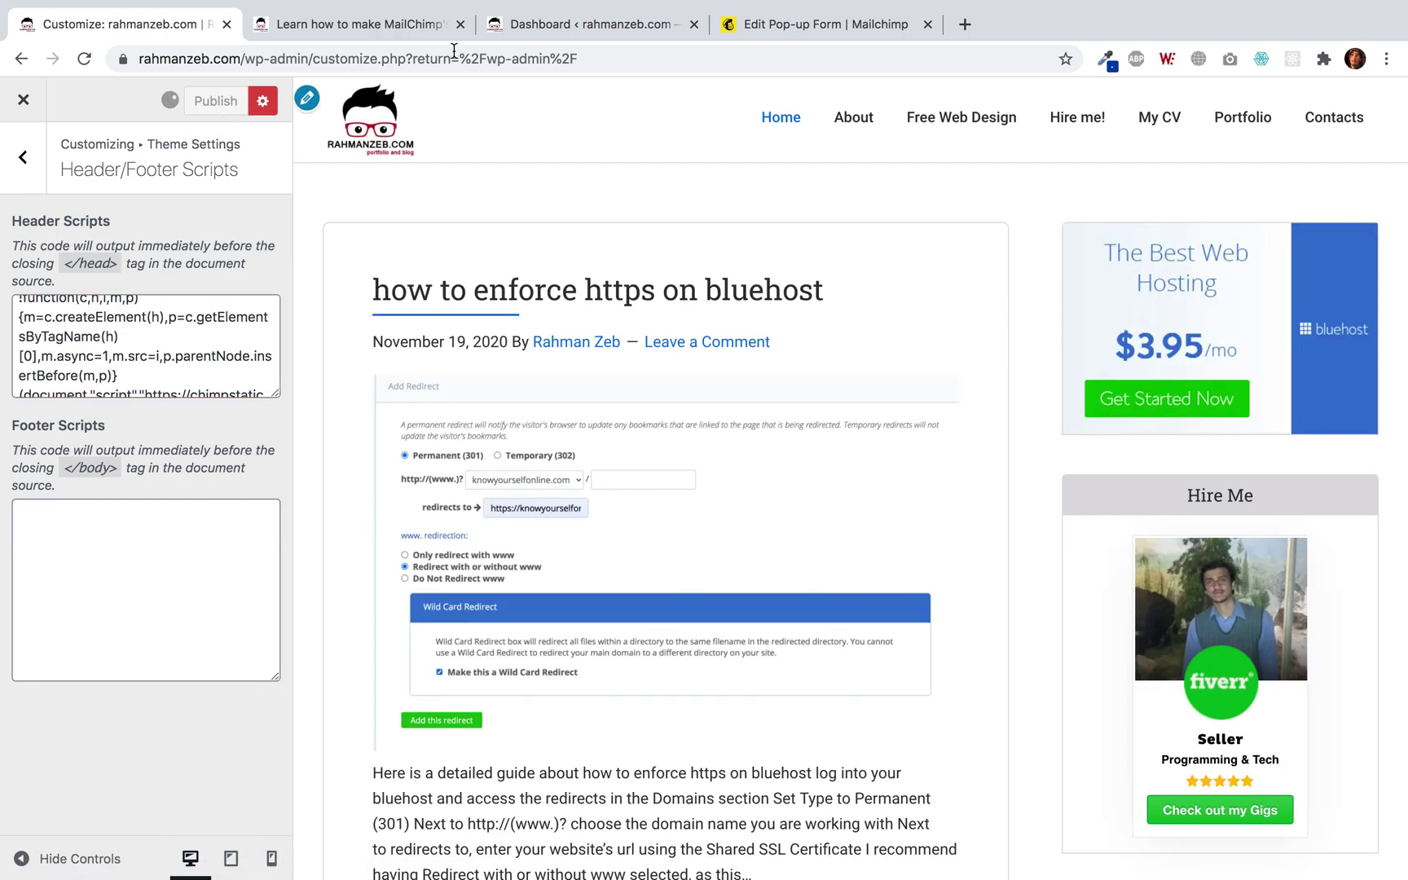
Create a new post titled 'Popup Testing' via Posts > Add New and enter its body
left_click(603, 25)
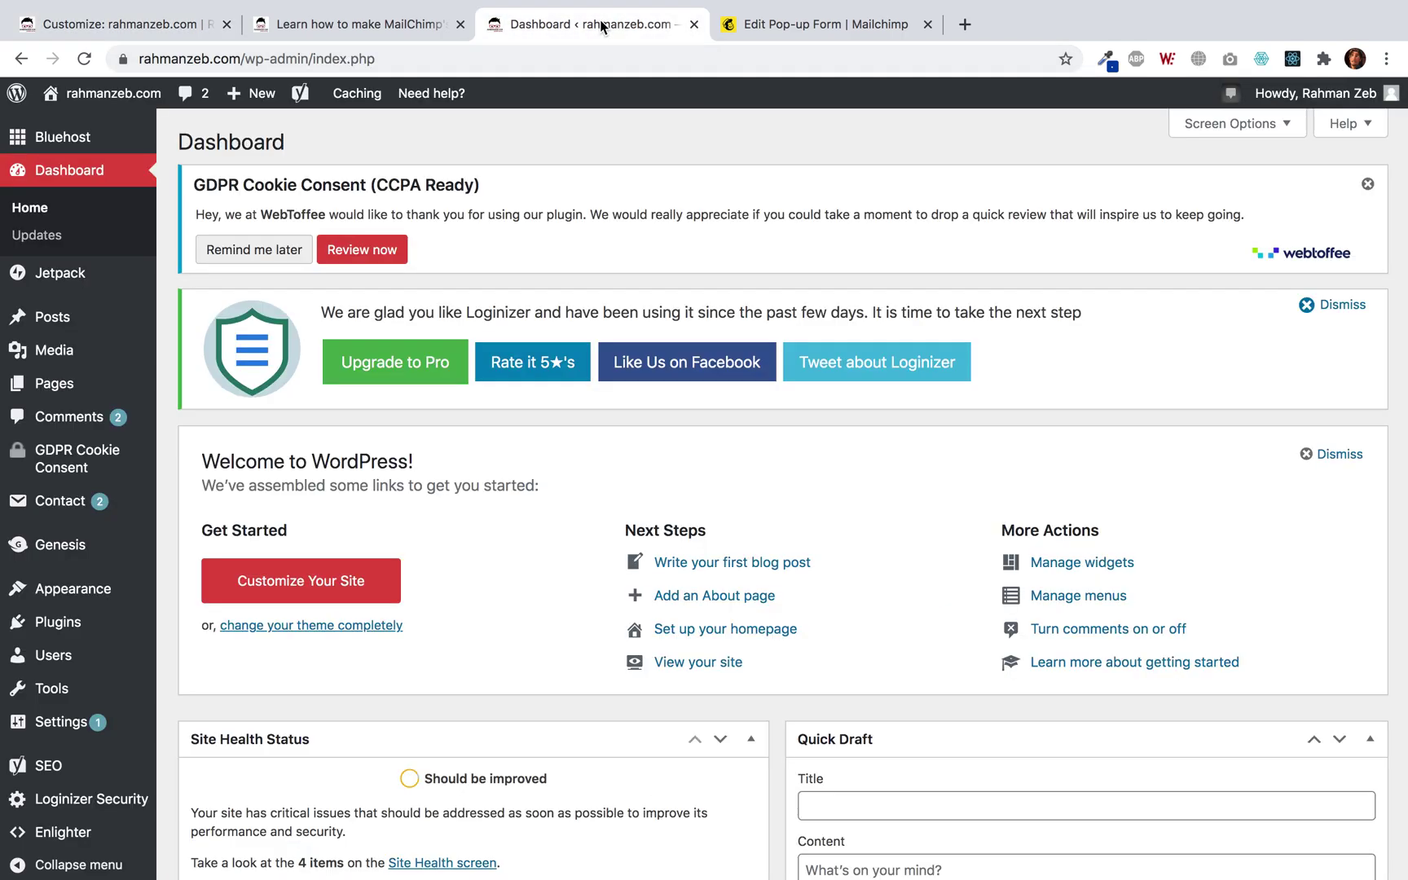
mouse_move(53, 317)
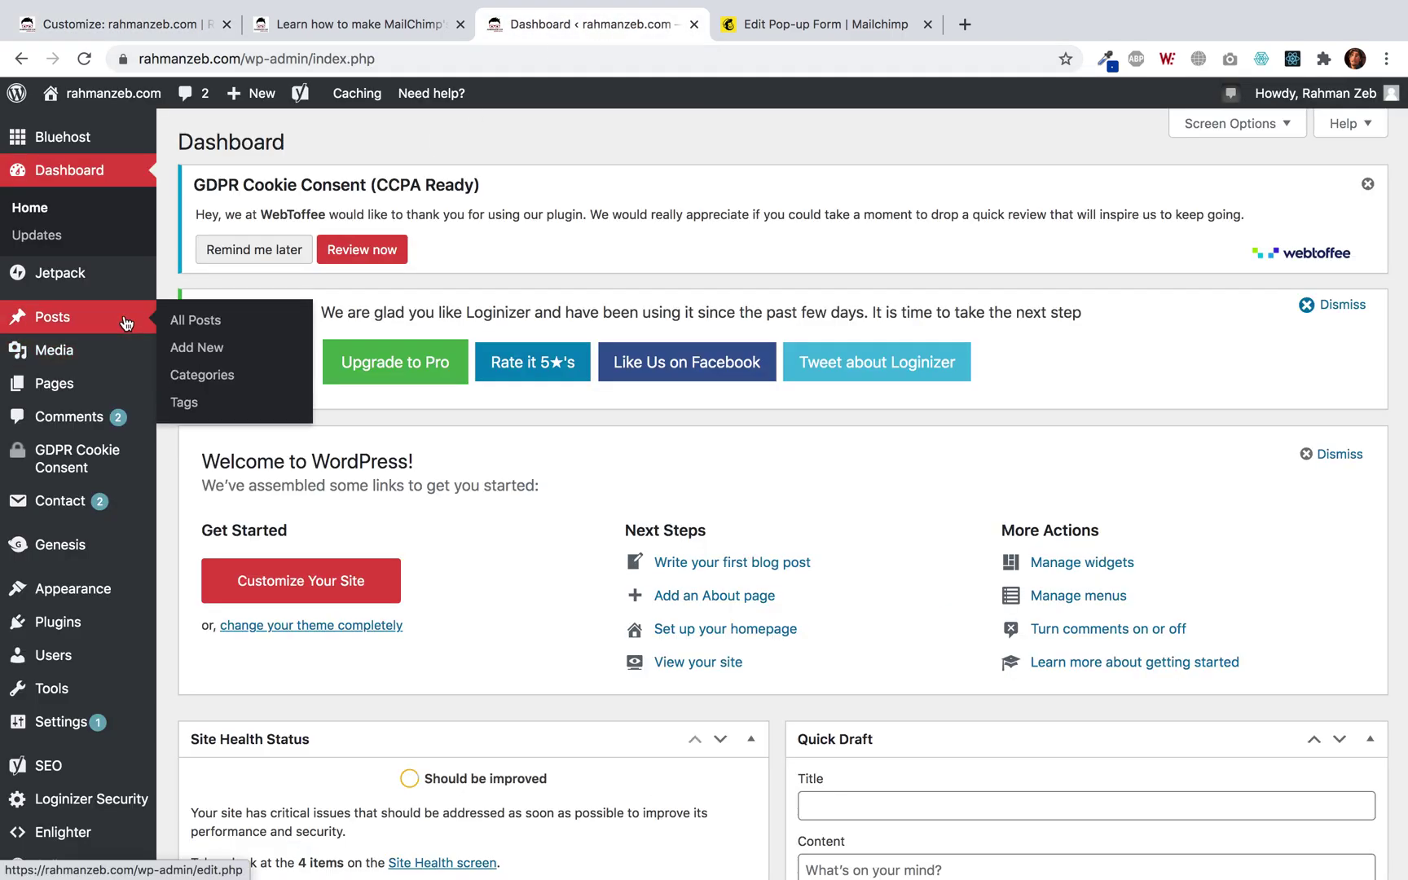
left_click(183, 351)
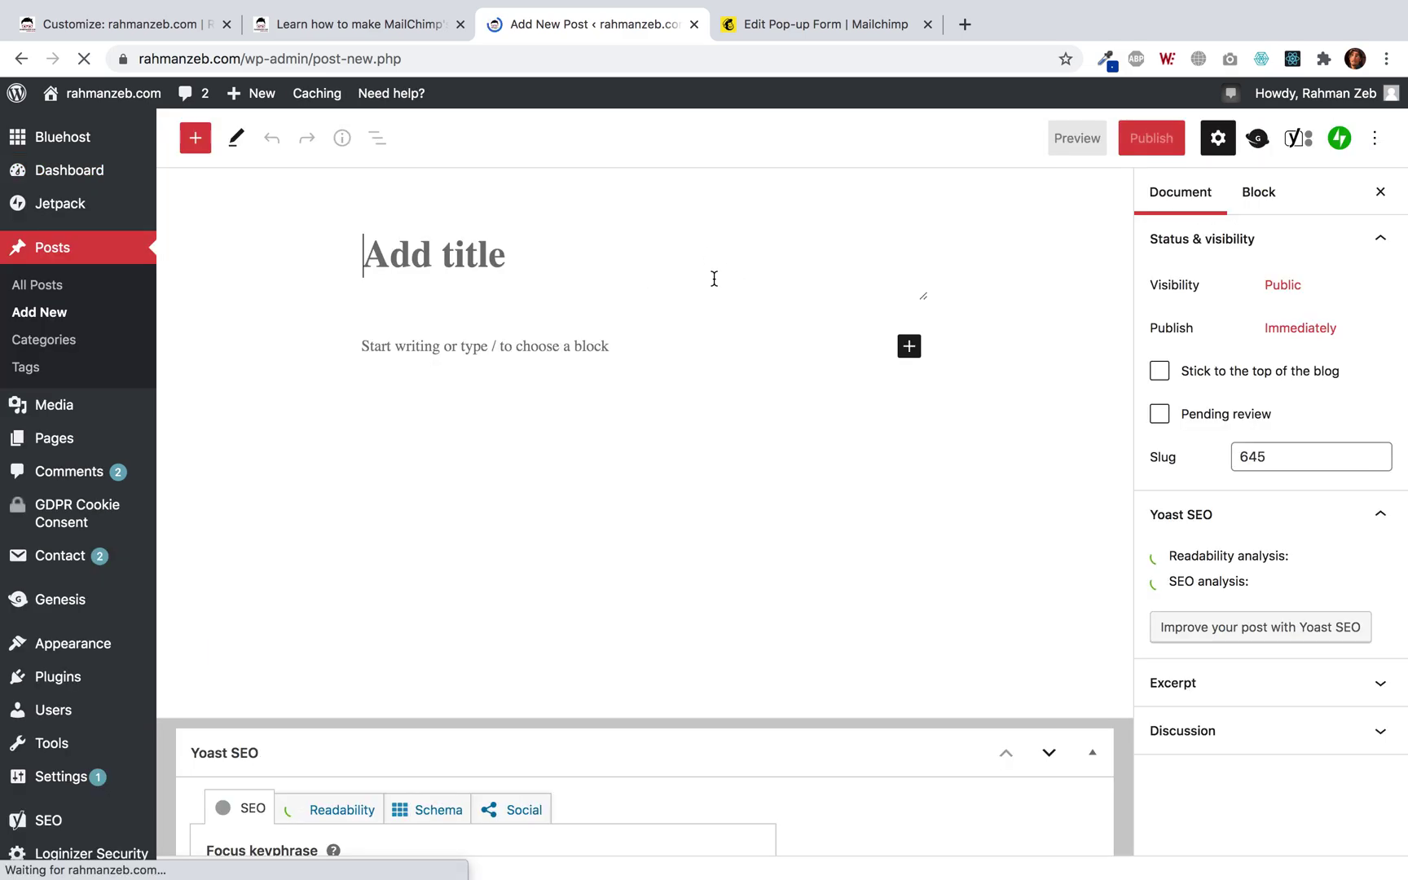
type("Pop")
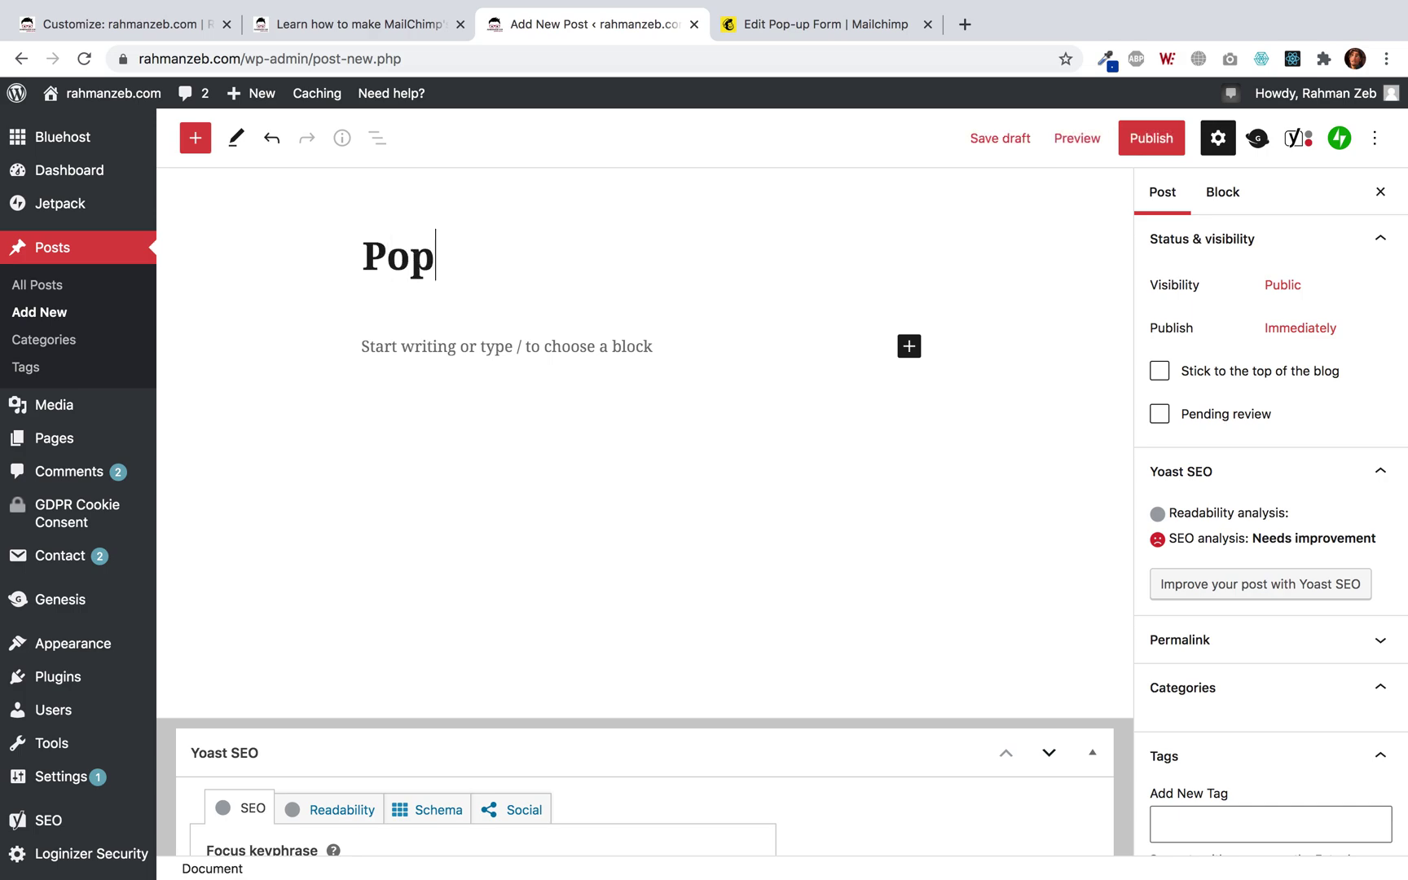
type("up TEsting")
key("BackSpace")
key("BackSpace")
key("BackSpace")
key("BackSpace")
key("BackSpace")
key("BackSpace")
type("esting")
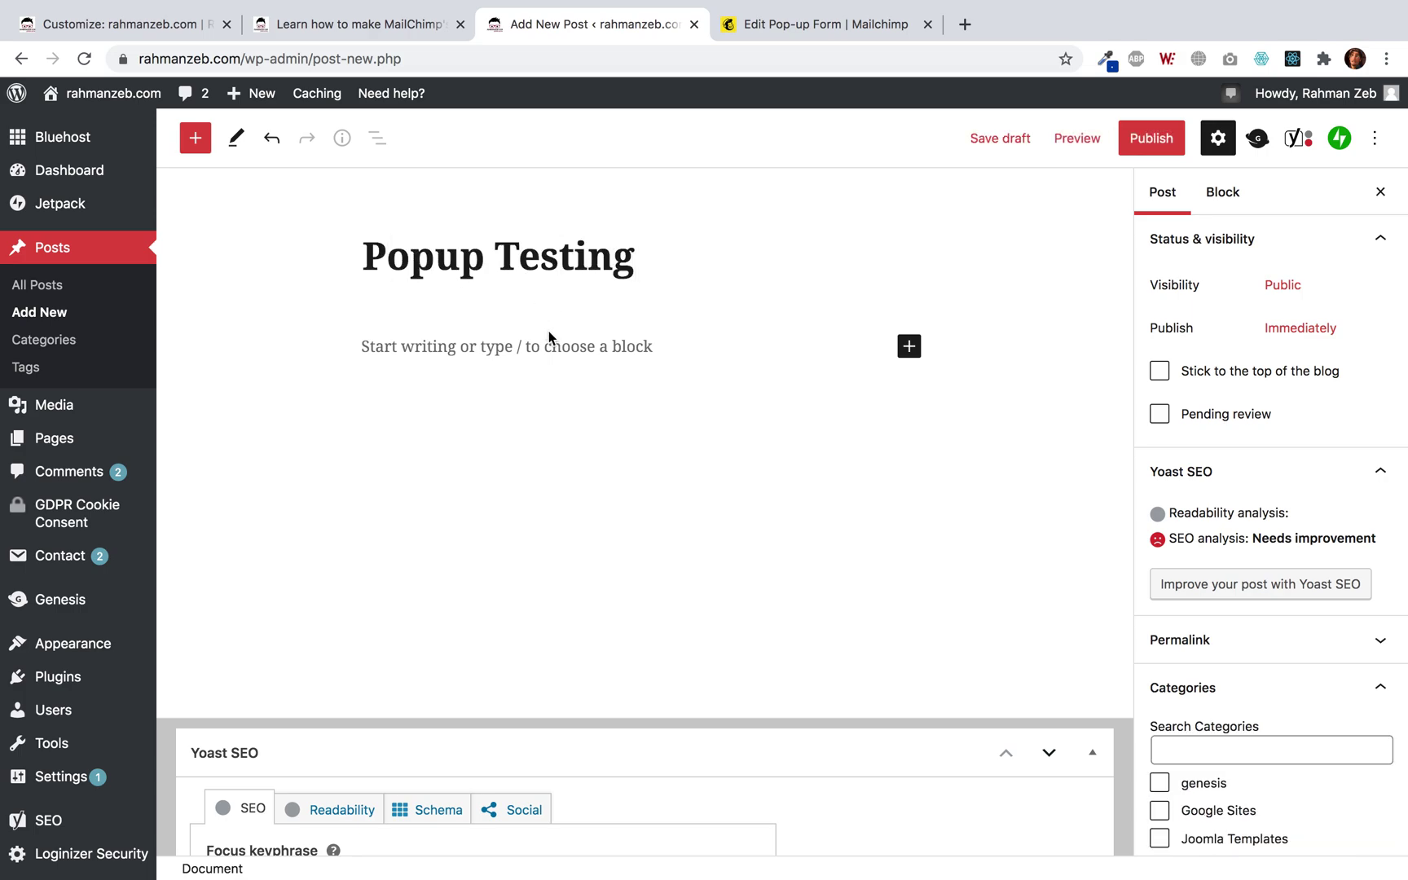
left_click(712, 361)
Add a Custom HTML block with <a href="#" onclick="showPopup()">Show Popup</a>
left_click(909, 345)
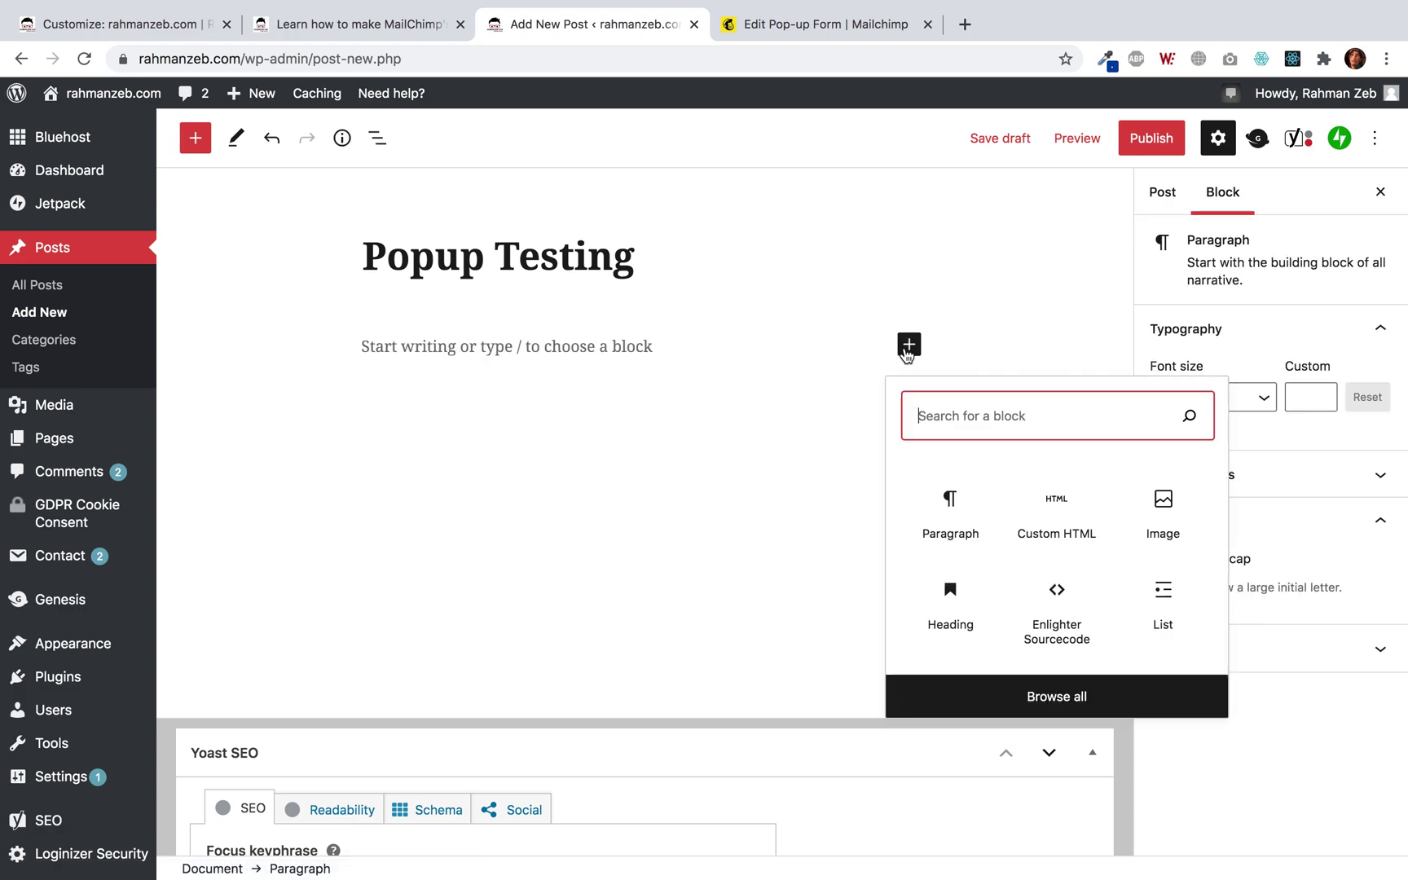
left_click(1052, 527)
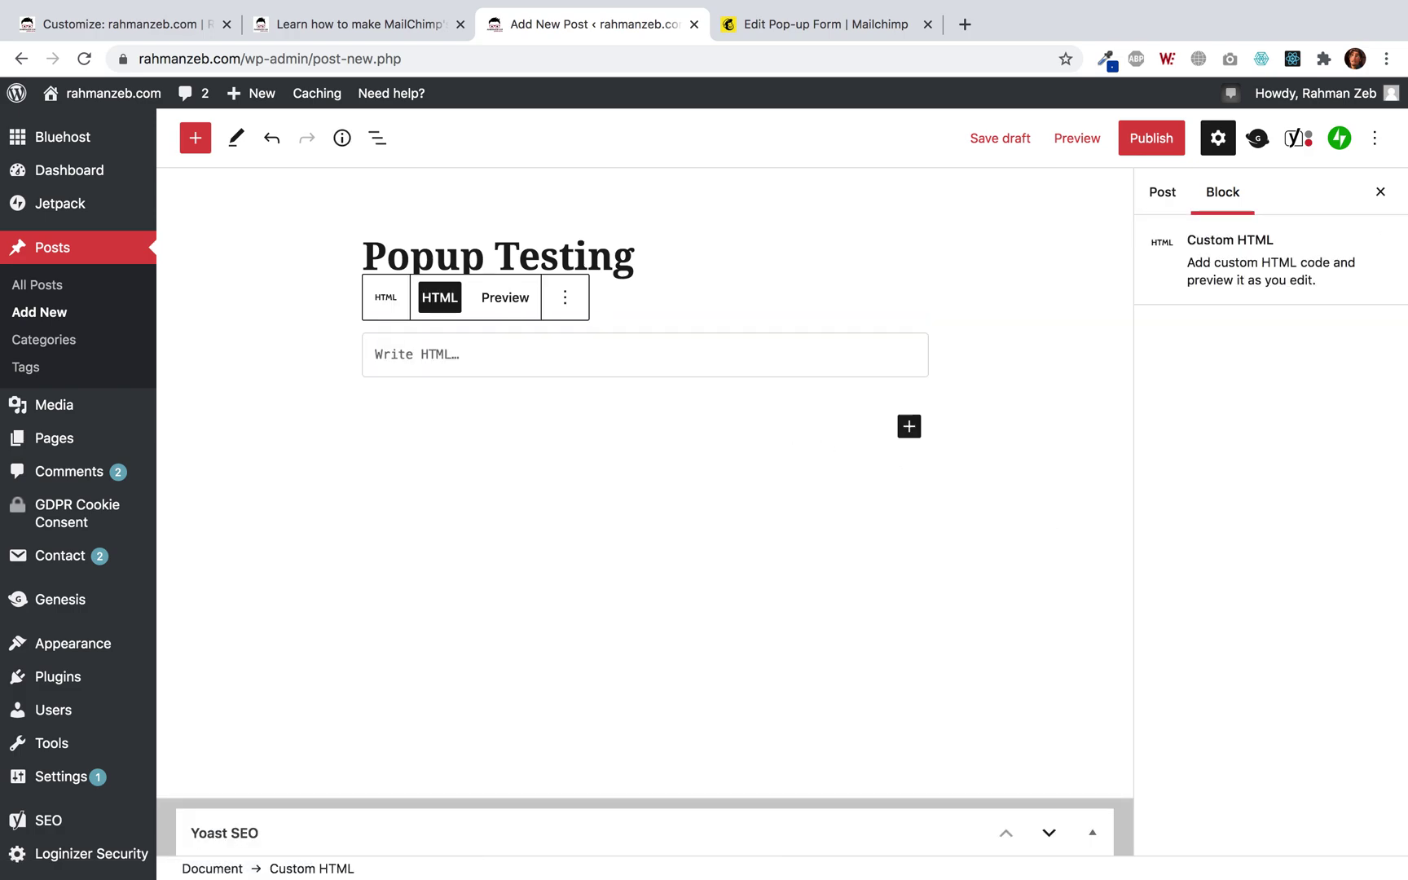
type("<a href=\"#\" o")
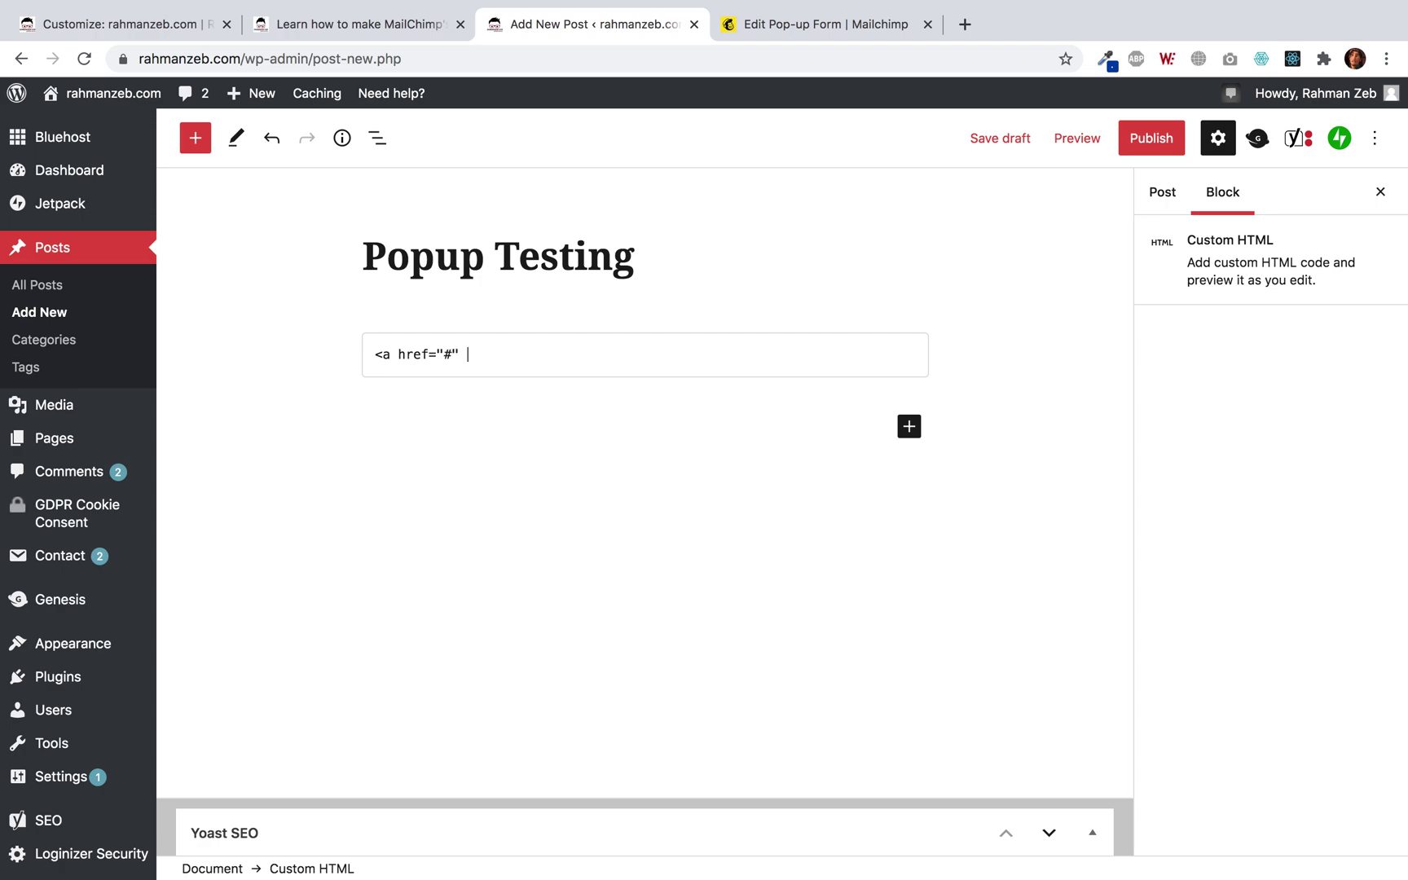
type("nclick")
type("=\"")
type("fu")
key("BackSpace")
type("nction")
key("BackSpace")
key("BackSpace")
key("BackSpace")
type("showPopup()\">")
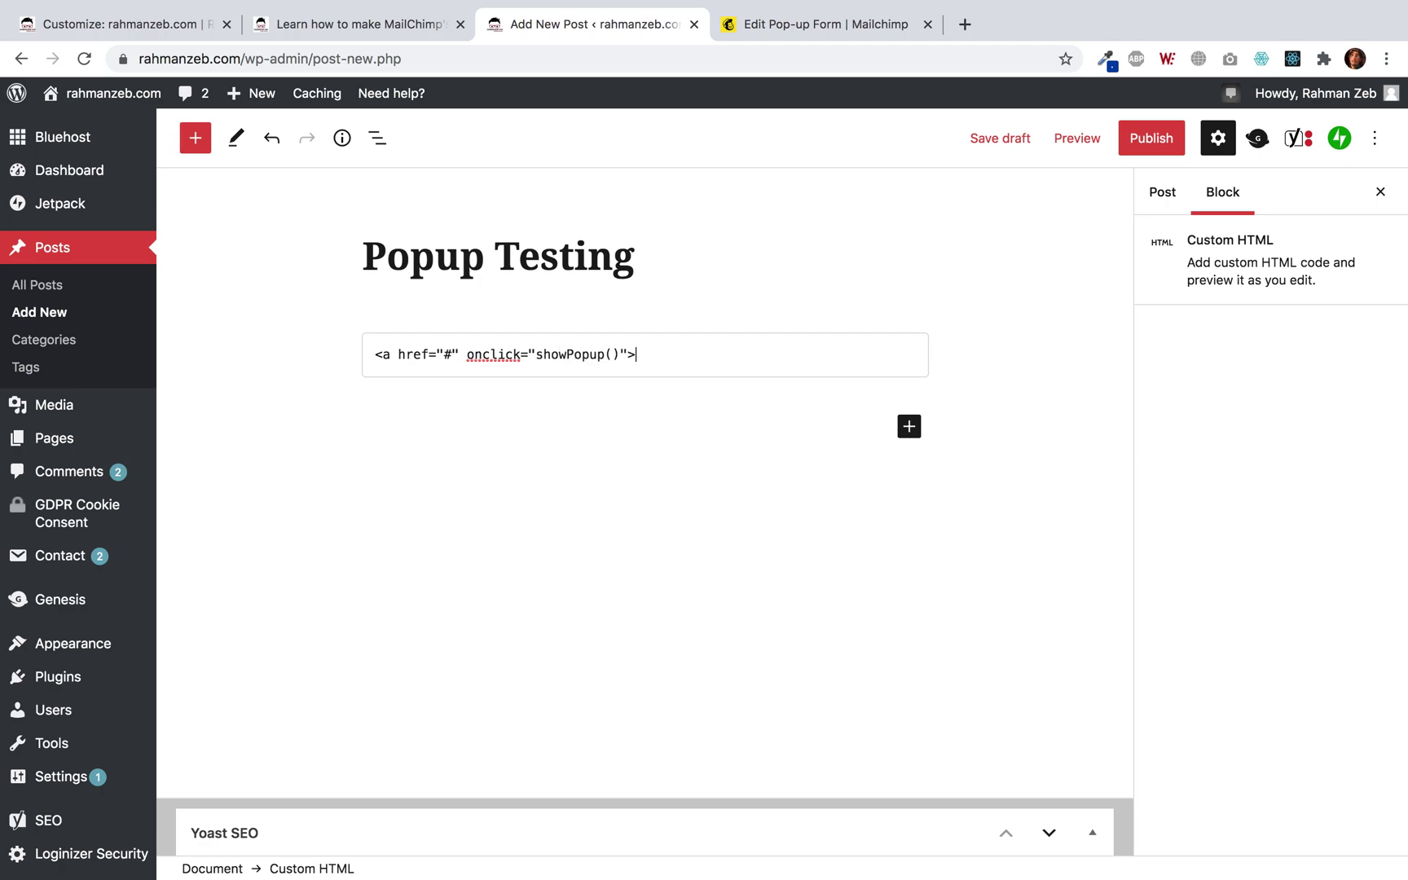
type("Show Popup<")
type("/a>")
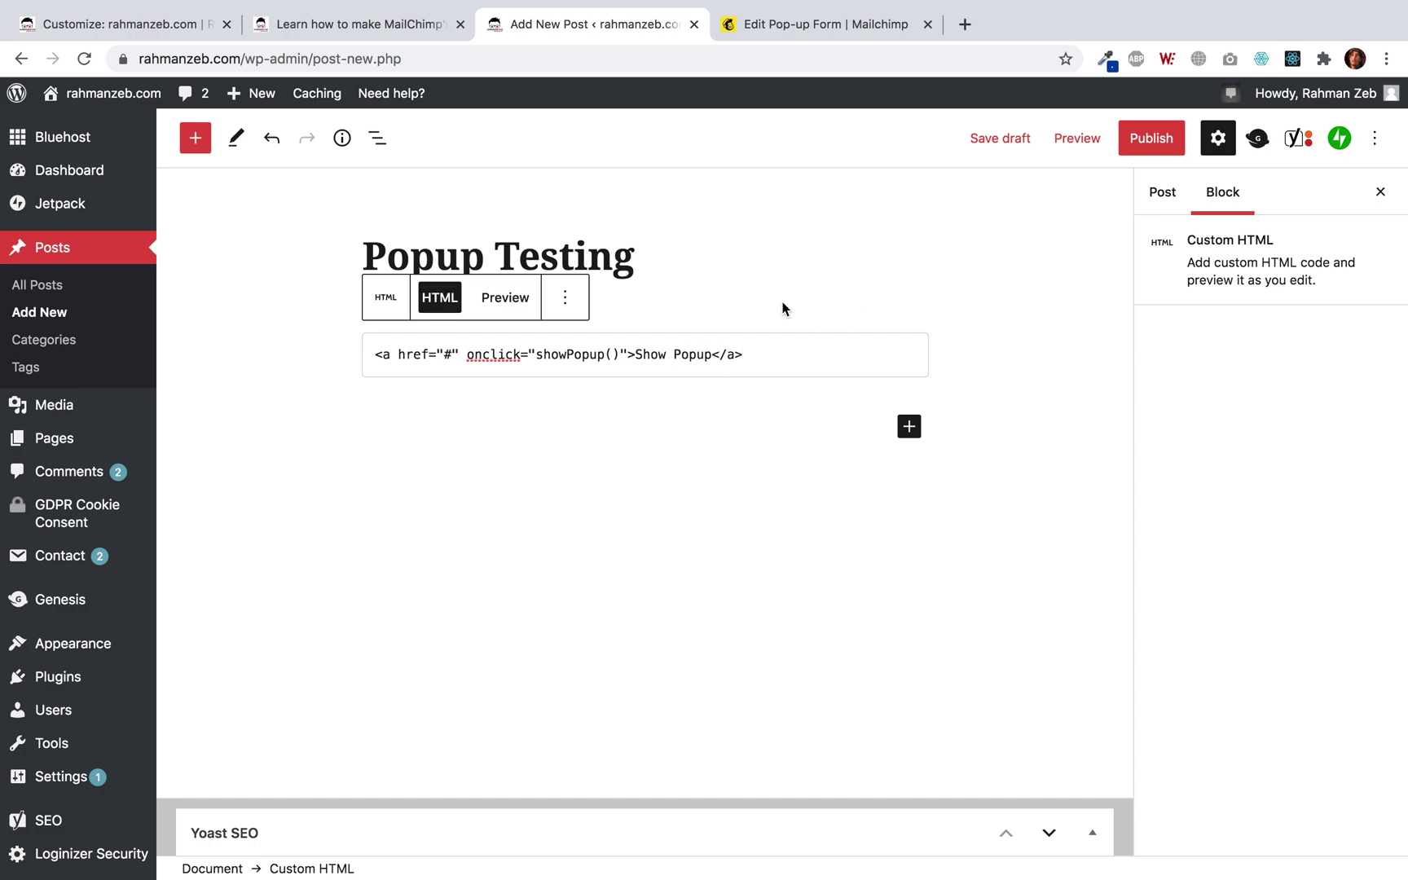
Check the link's showPopup() call against the function name in the script
left_click(591, 355)
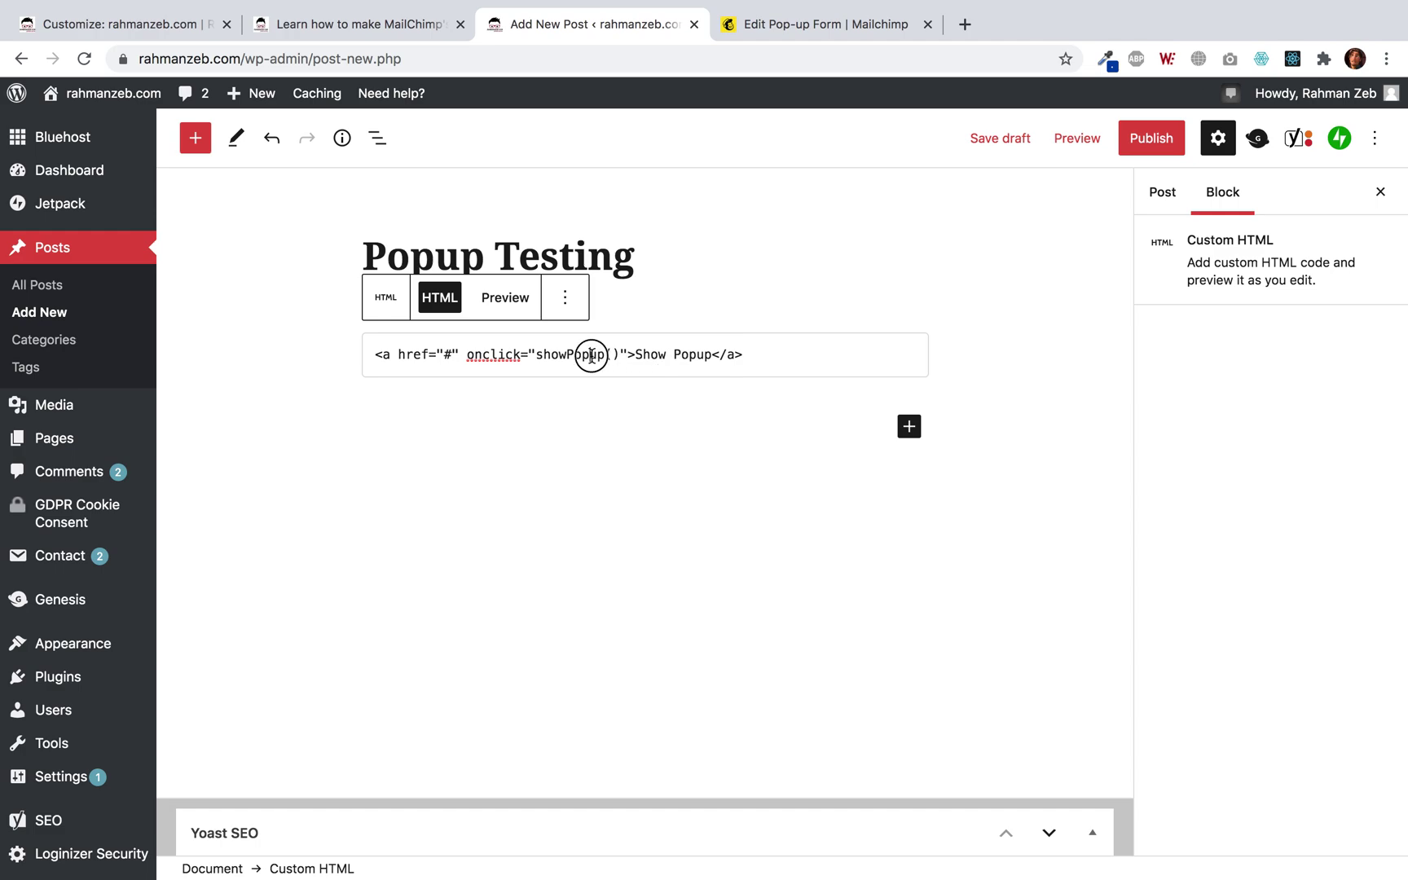
left_click(540, 377)
mouse_move(1119, 854)
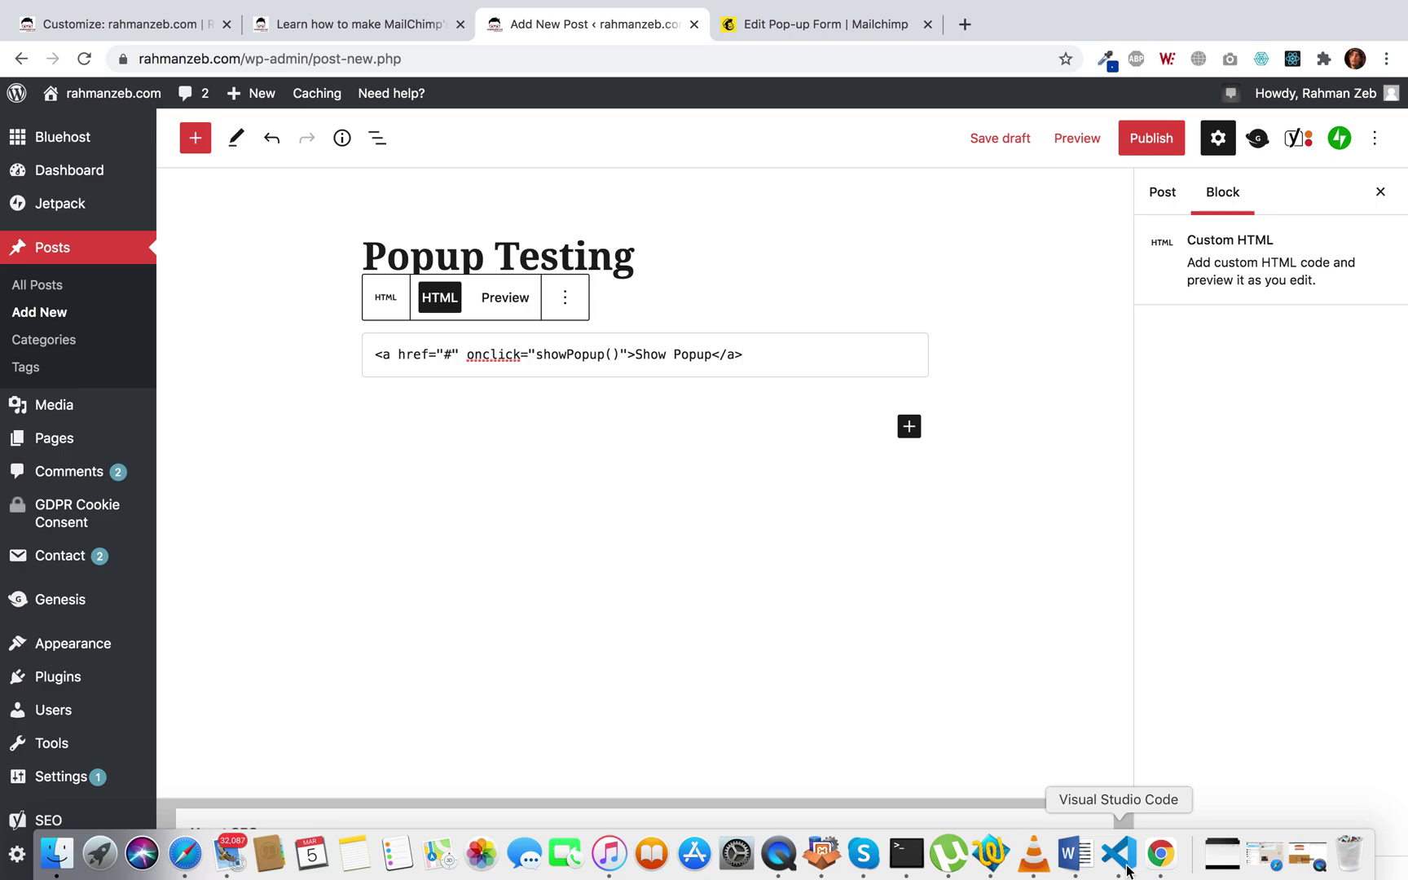
left_click(1129, 870)
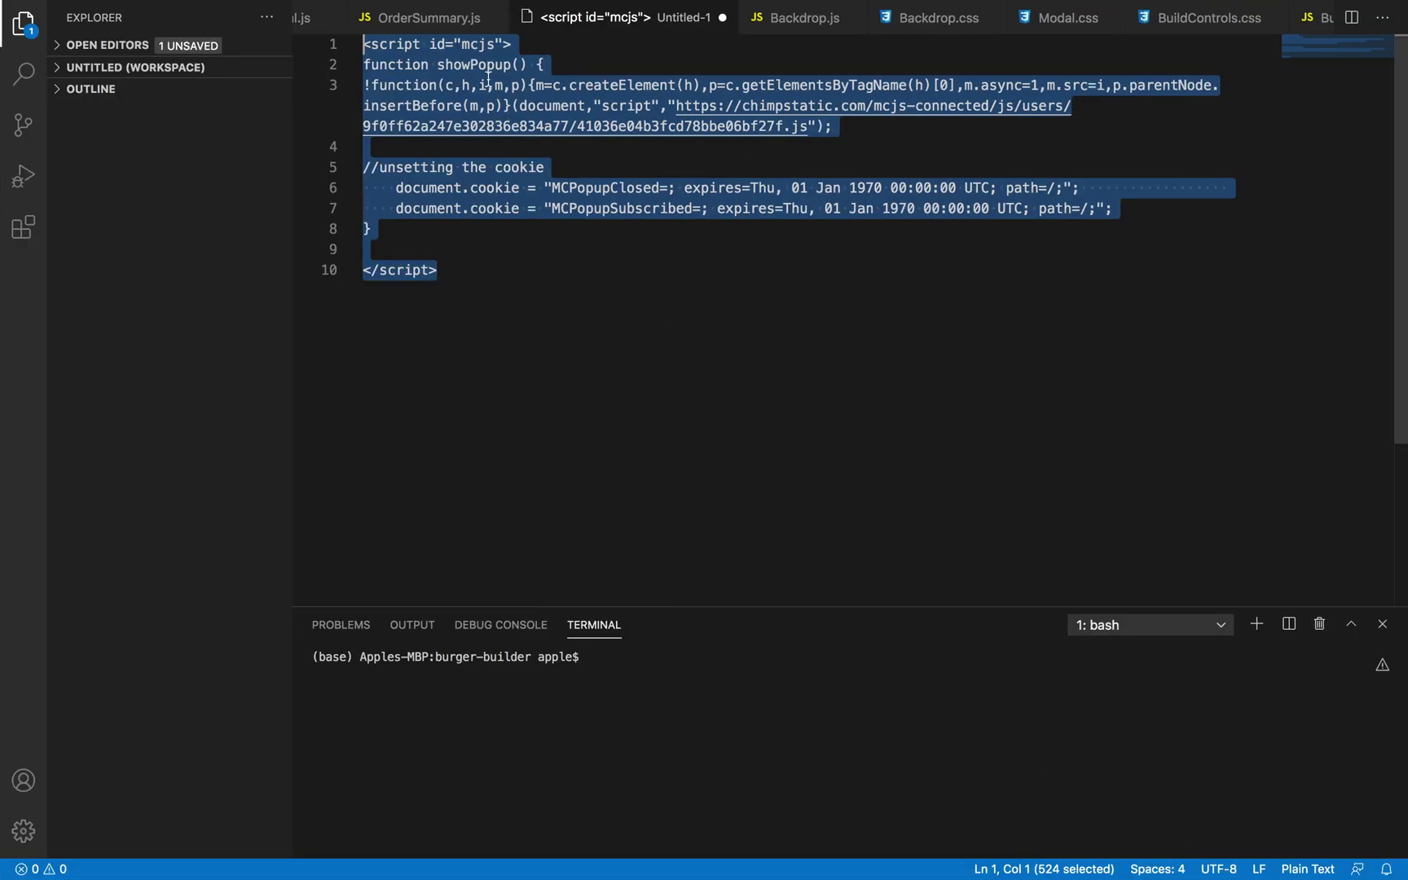
key("ctrl+Left")
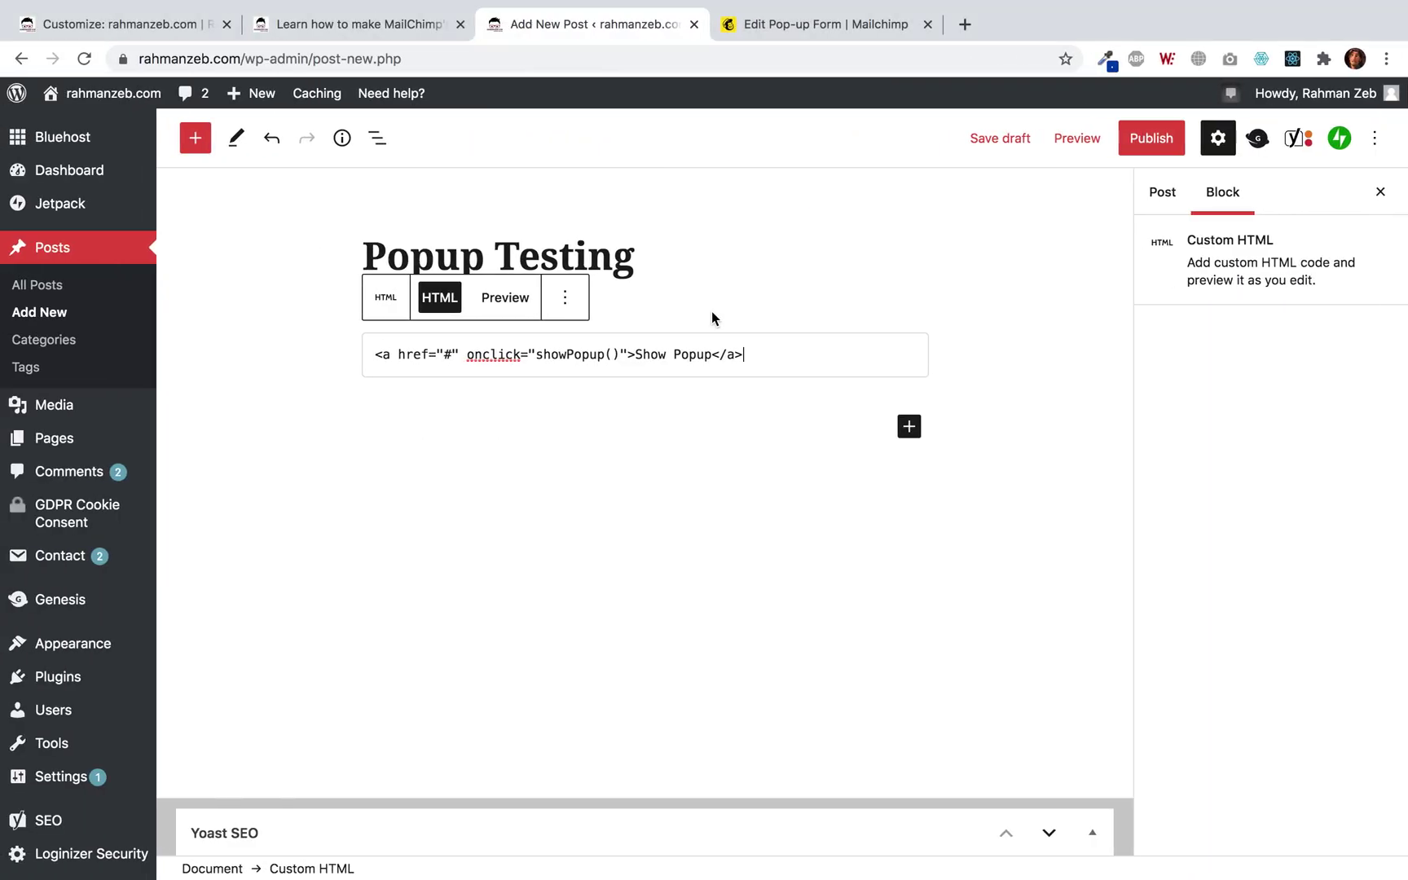
Publish and confirm the 'Popup Testing' post, then view it live
left_click(1145, 138)
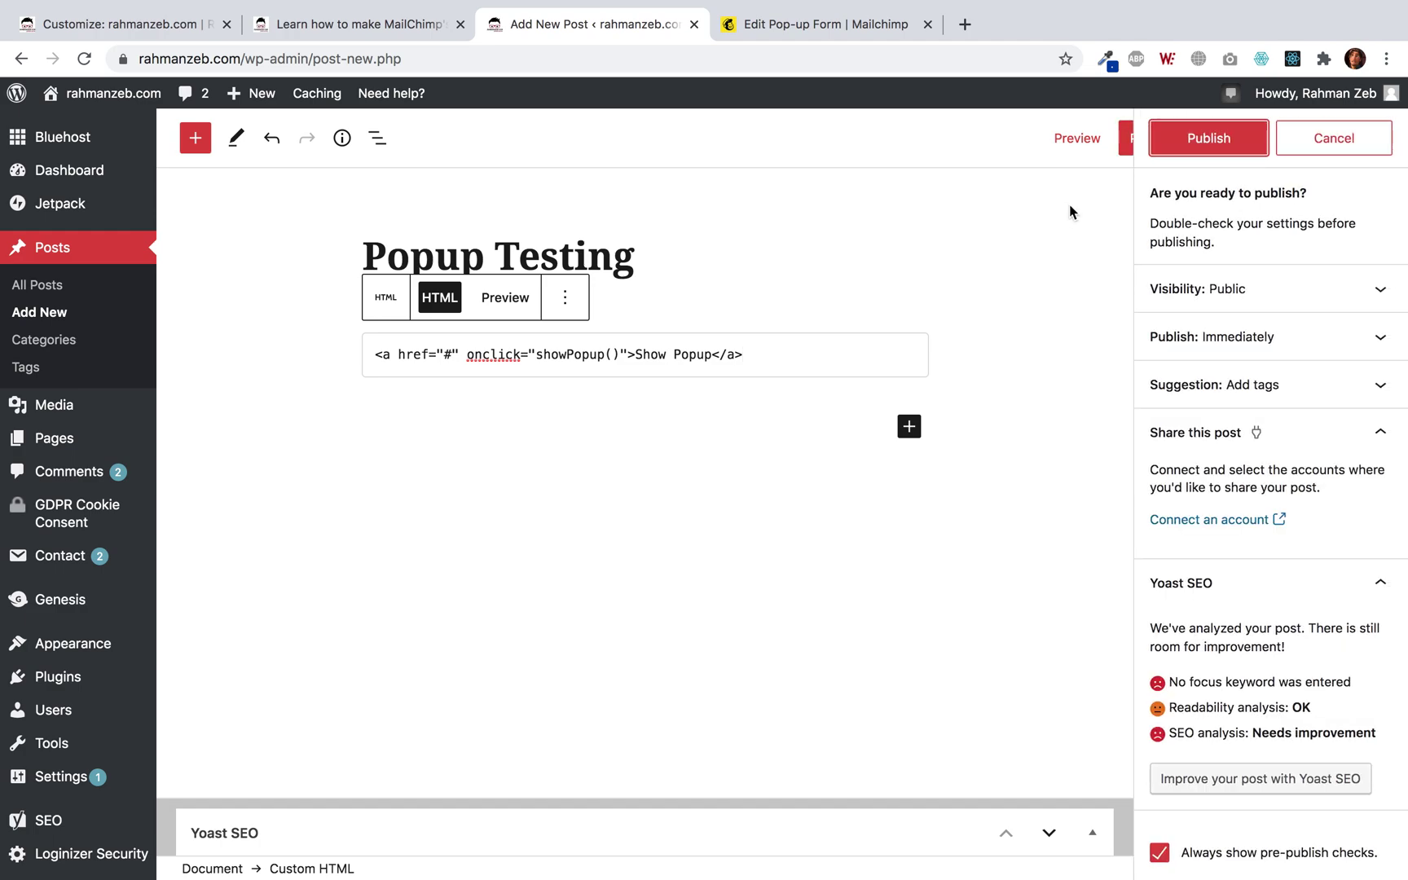
left_click(1197, 139)
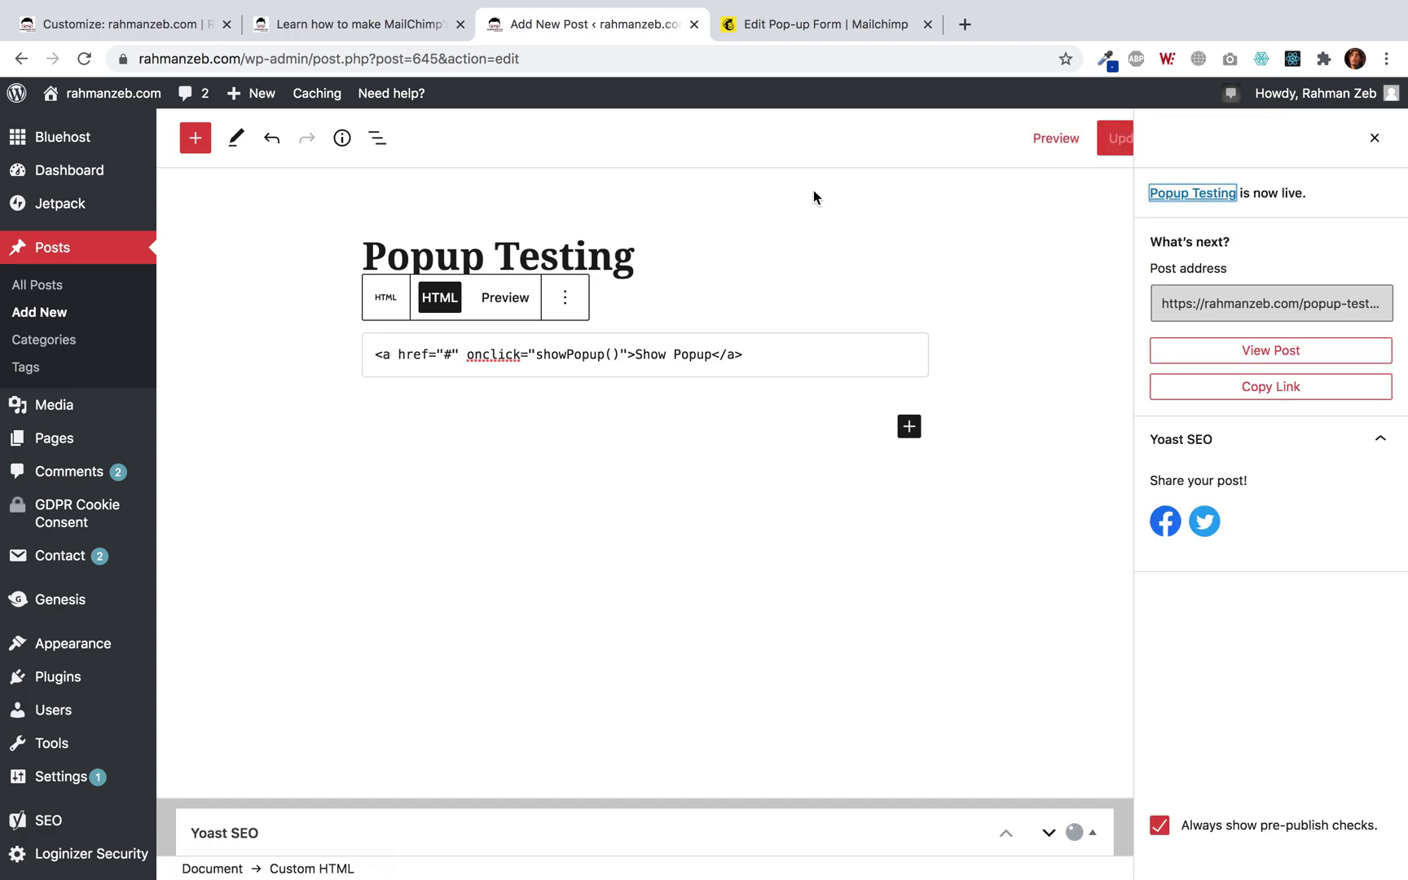
left_click(349, 815)
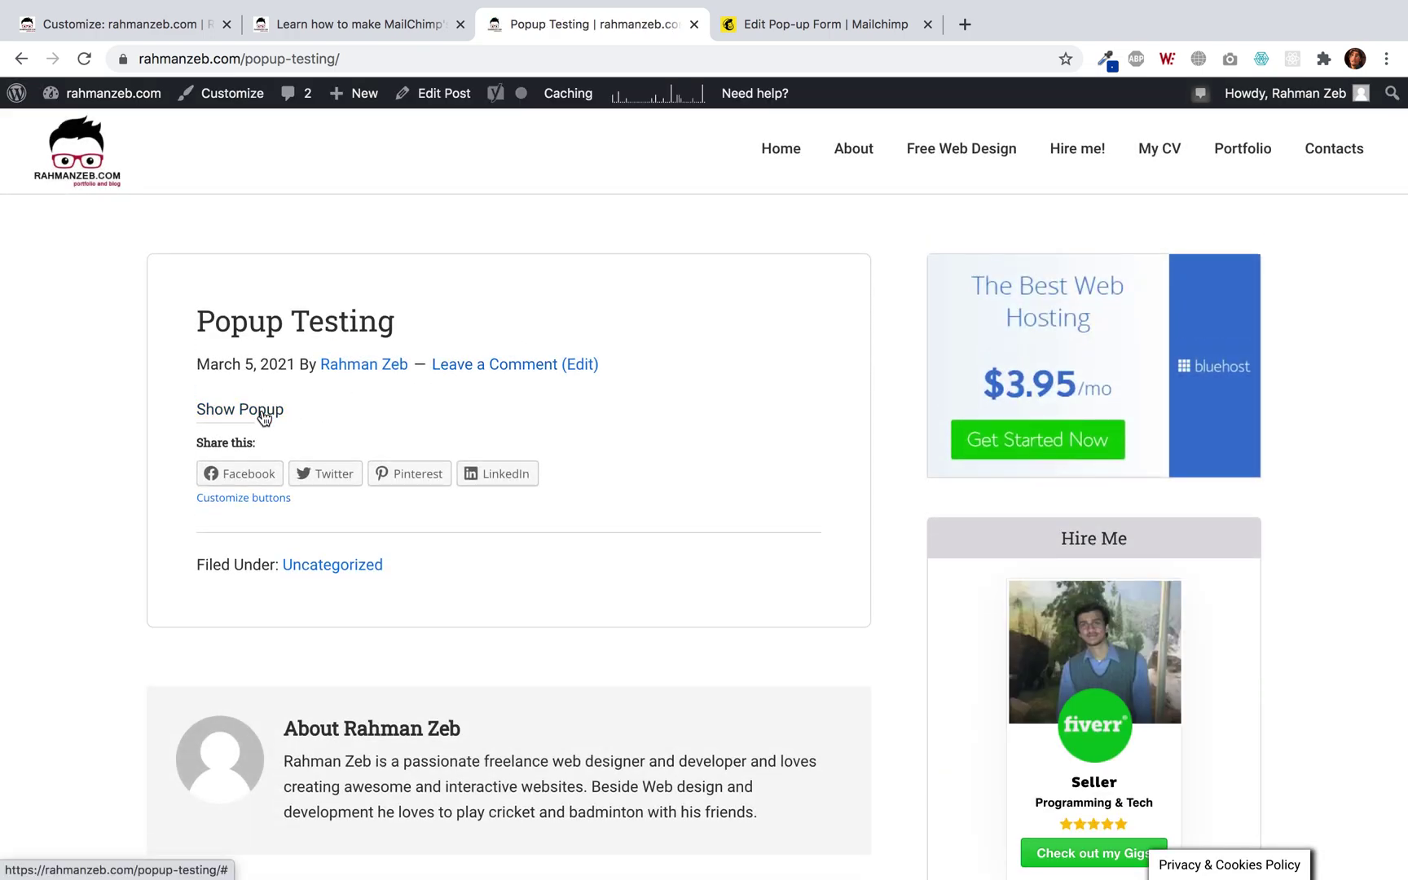
left_click(262, 416)
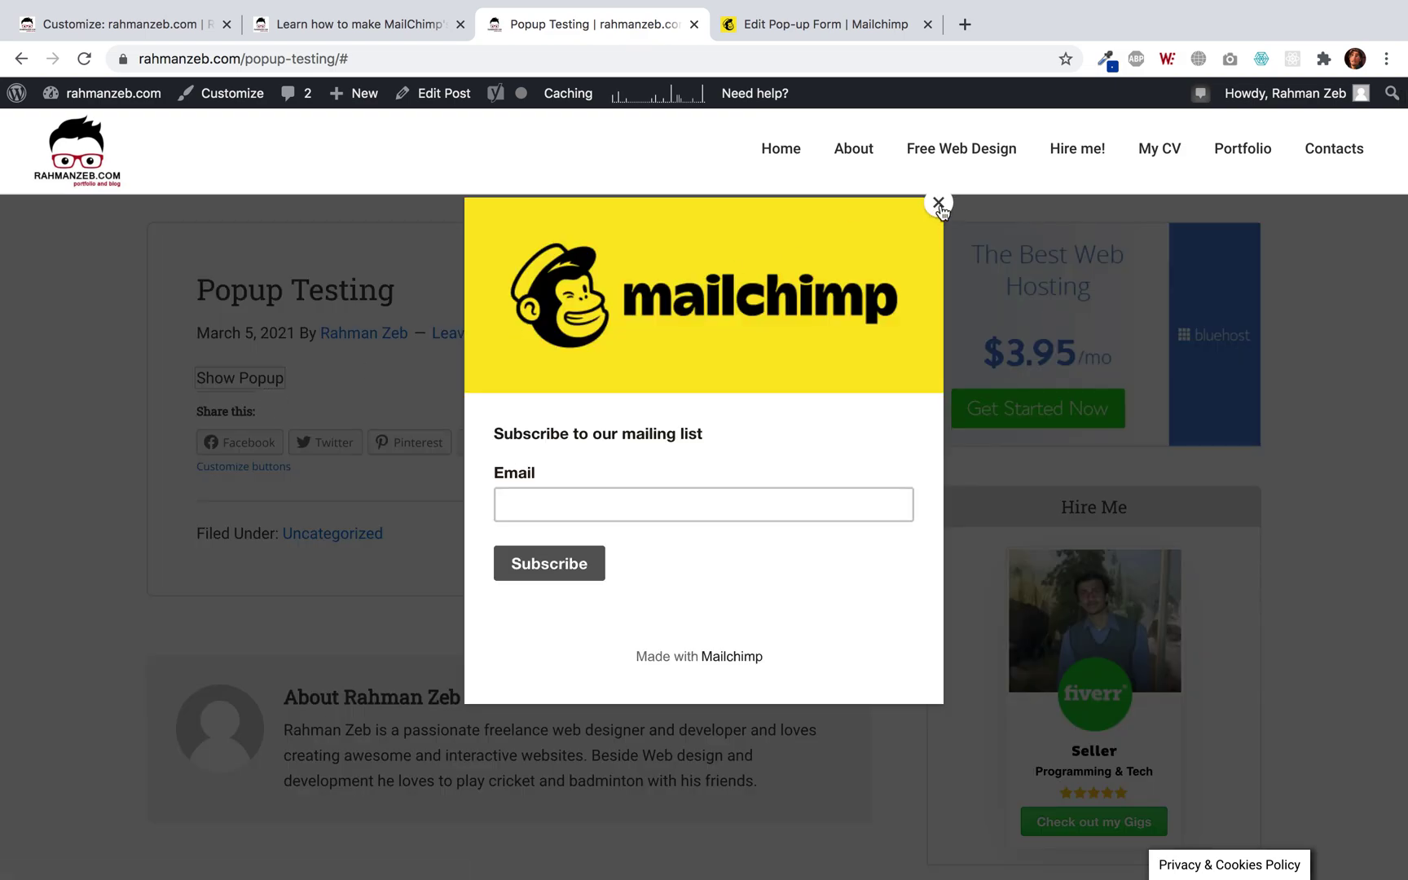
left_click(939, 207)
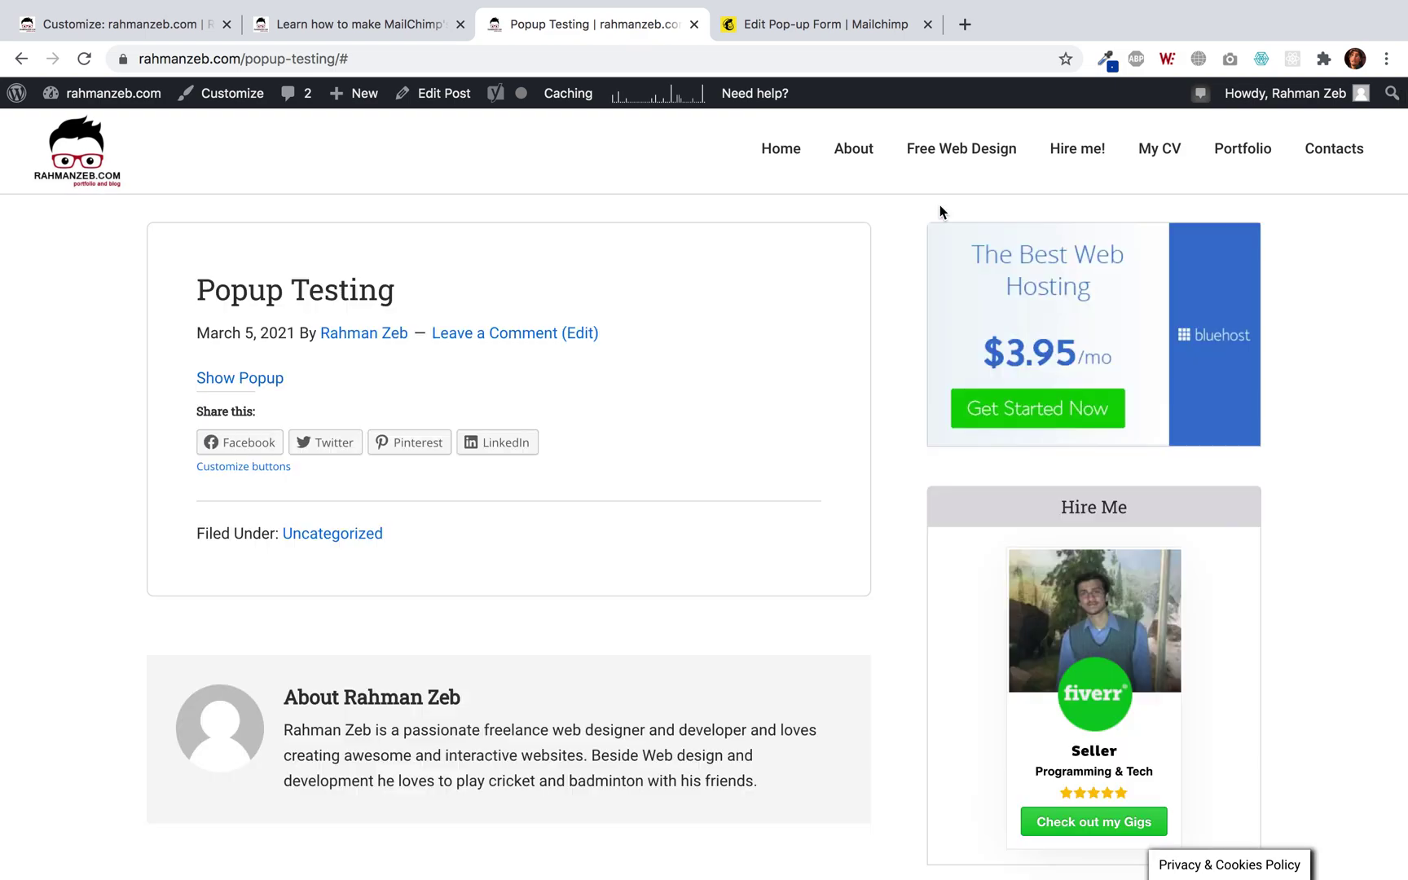
left_click(257, 381)
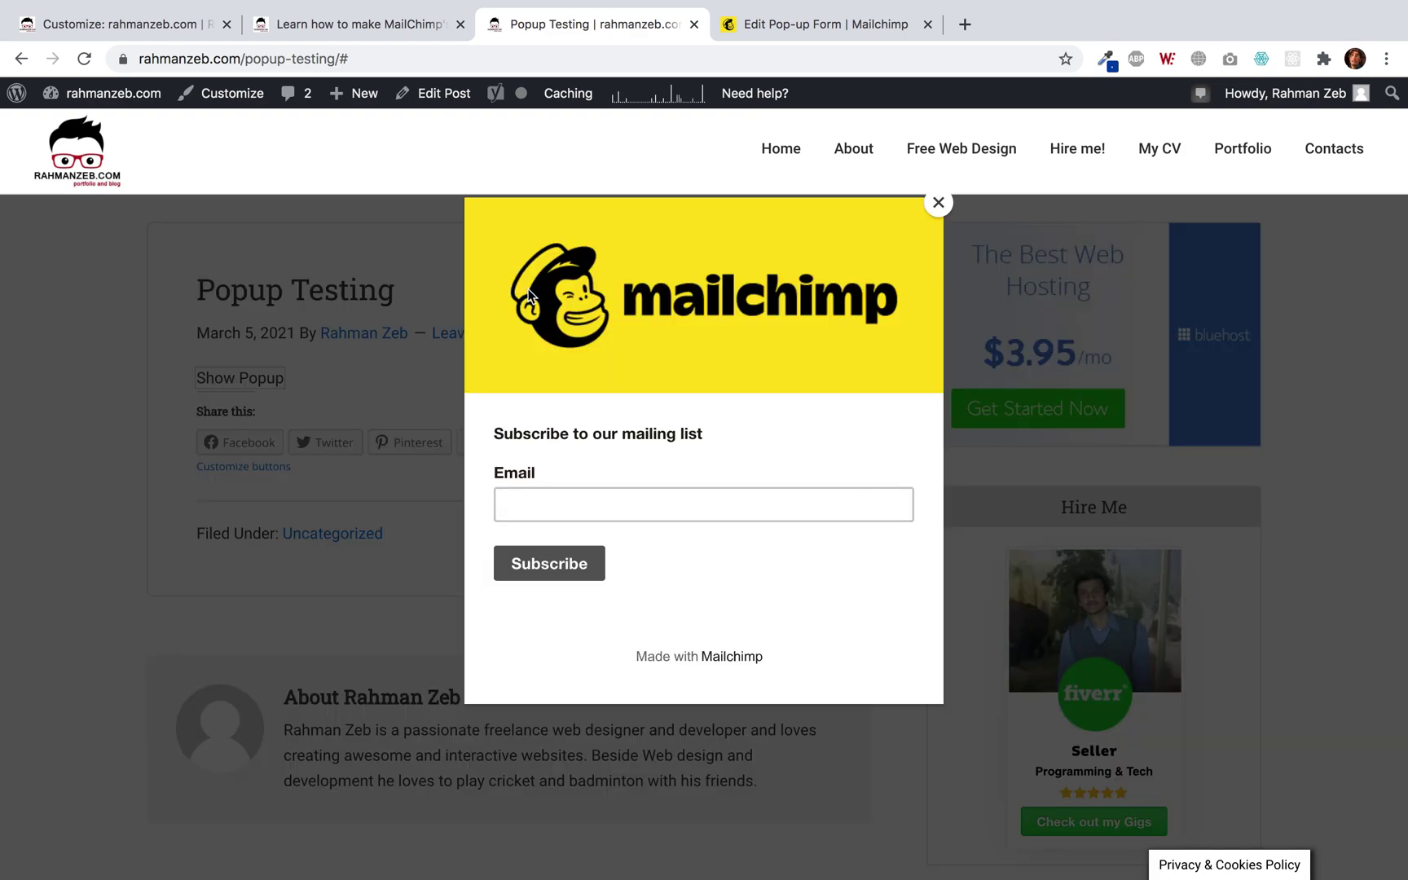
left_click(940, 205)
left_click(277, 379)
left_click(942, 211)
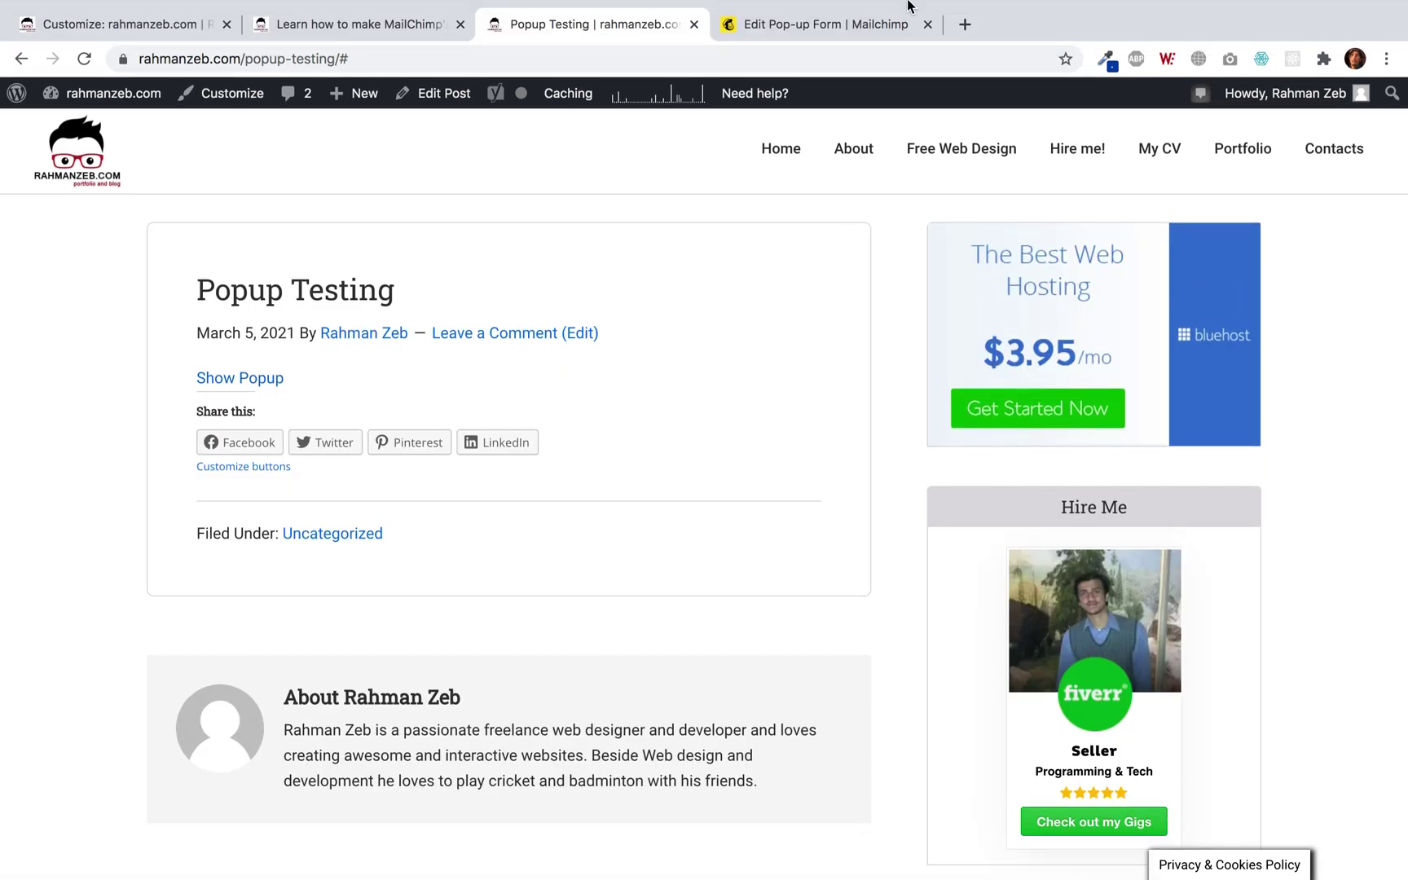